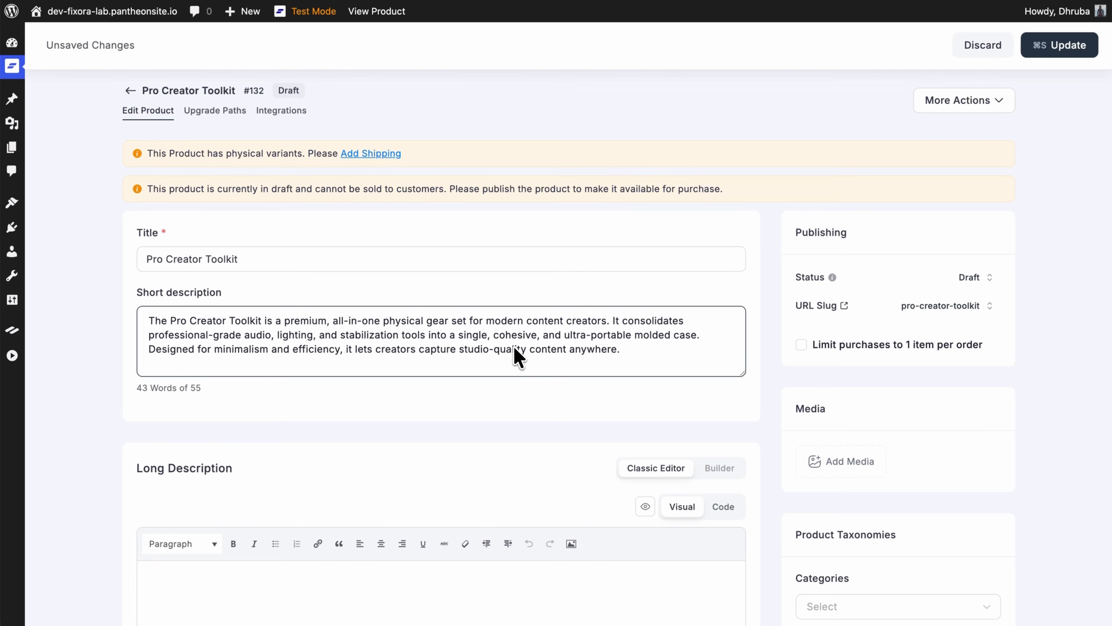
Paste the prepared text into the long description, then check the Builder mode and return to the Classic Editor.
scroll(519, 355, down, 8)
click(458, 306)
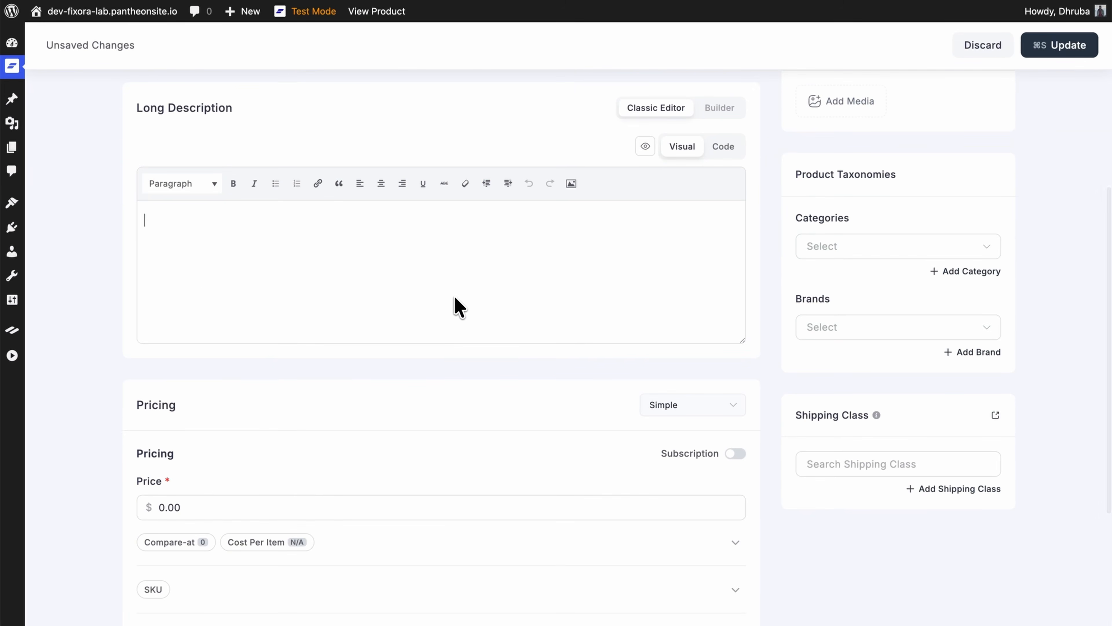
key(super+v)
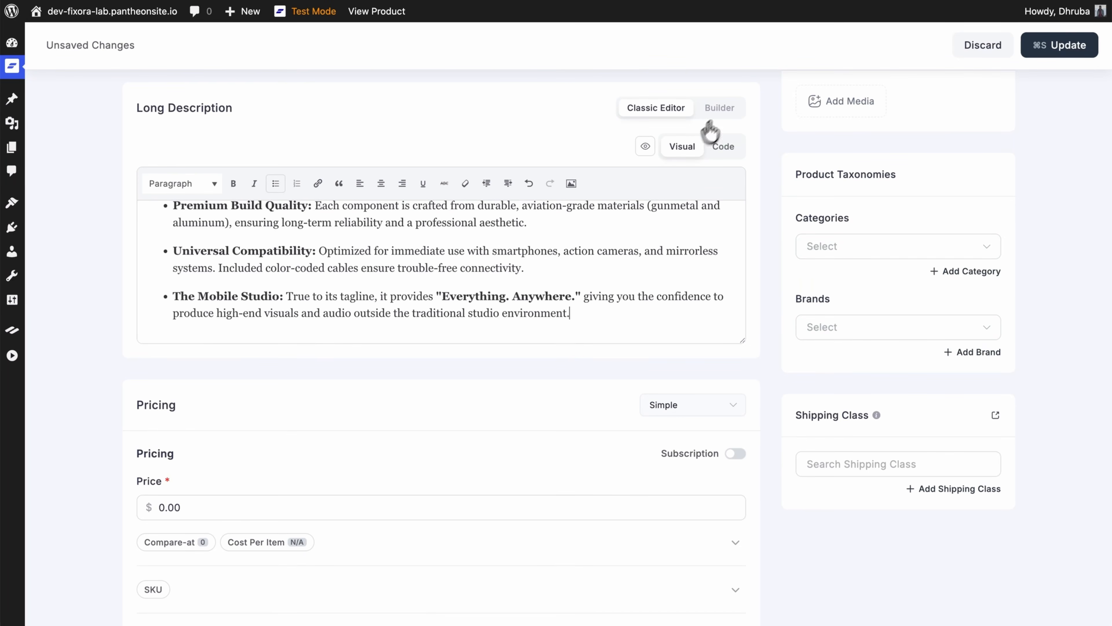
click(722, 110)
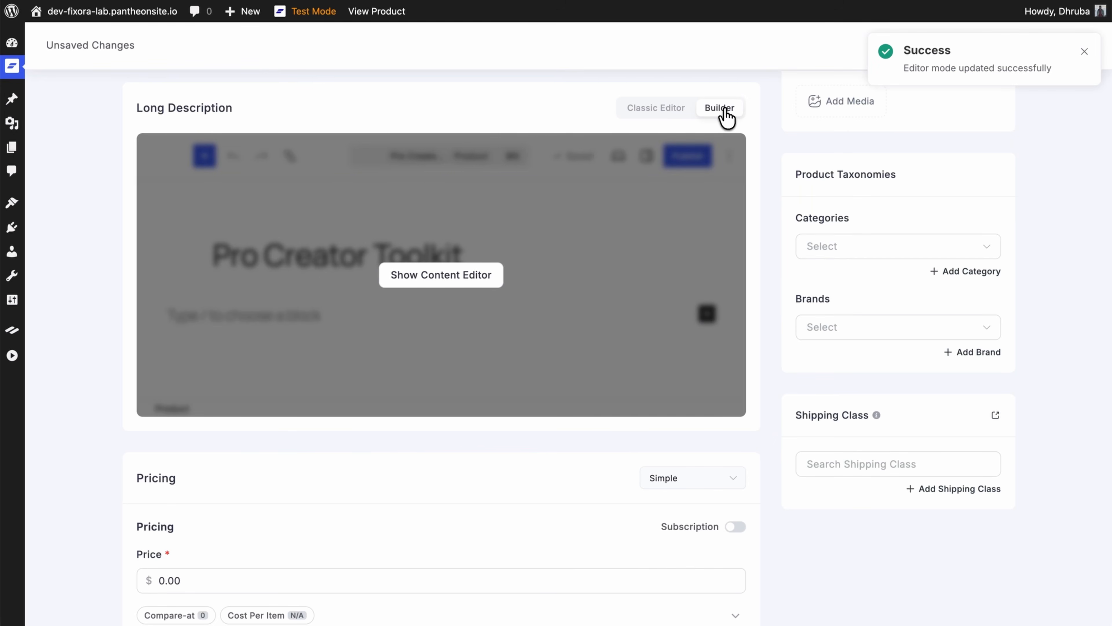
click(657, 109)
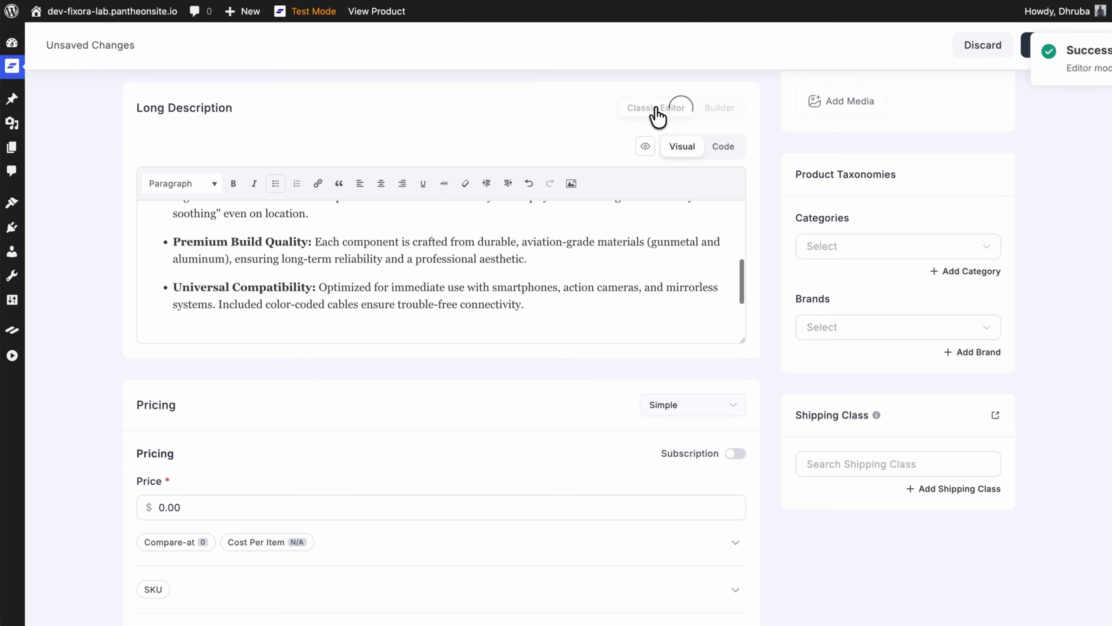
Add the toolkit case photo from the media library as the product's featured image and save the gallery.
scroll(701, 131, up, 3)
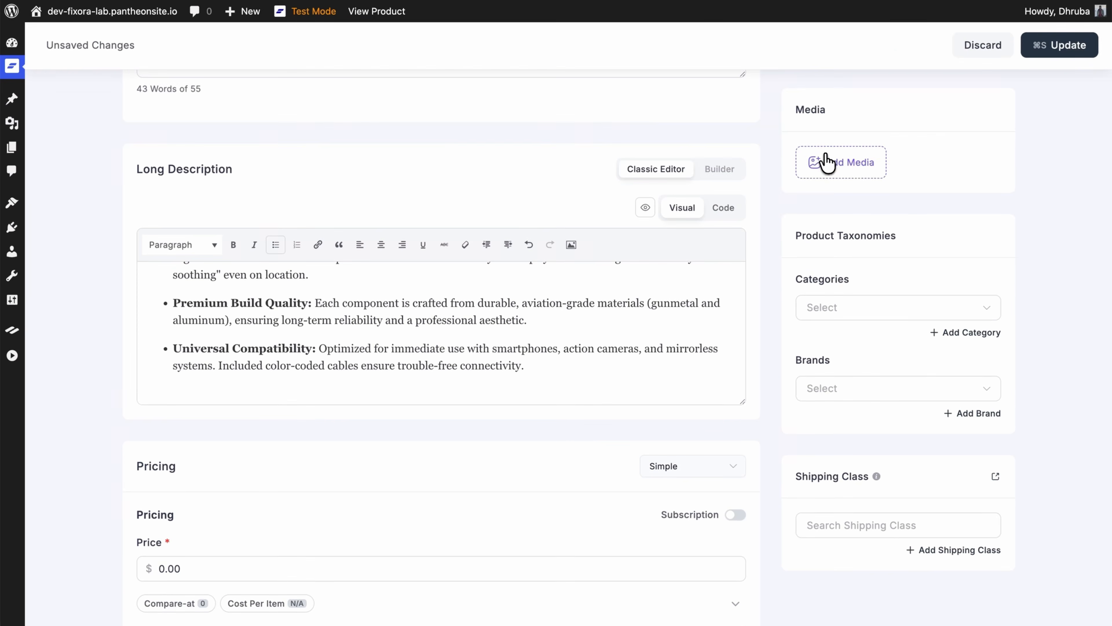
click(827, 163)
click(420, 445)
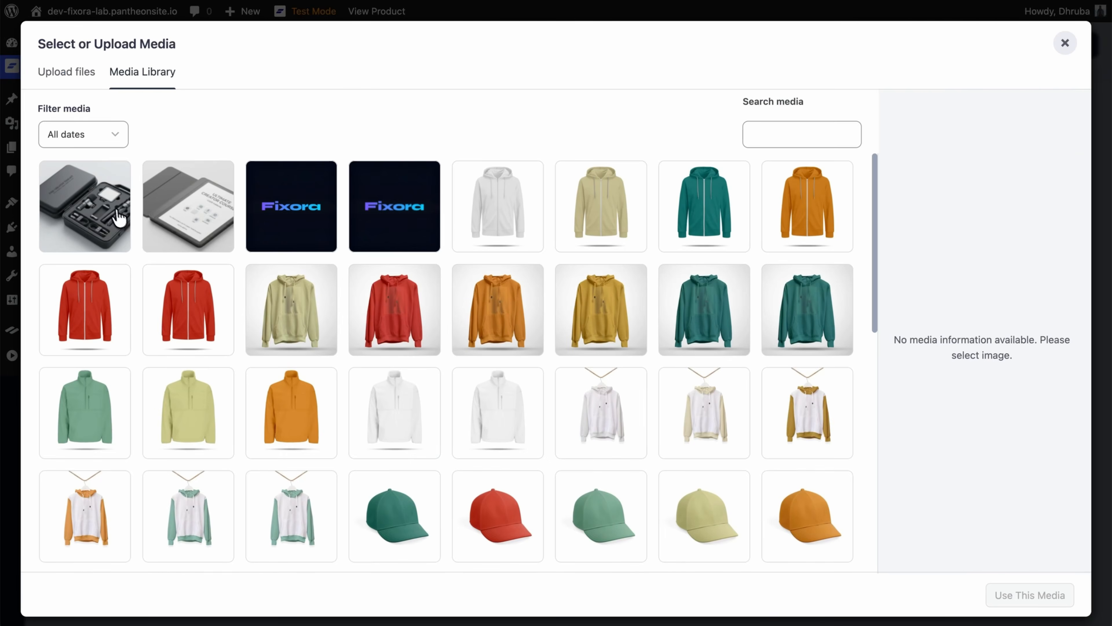
click(118, 219)
click(1024, 594)
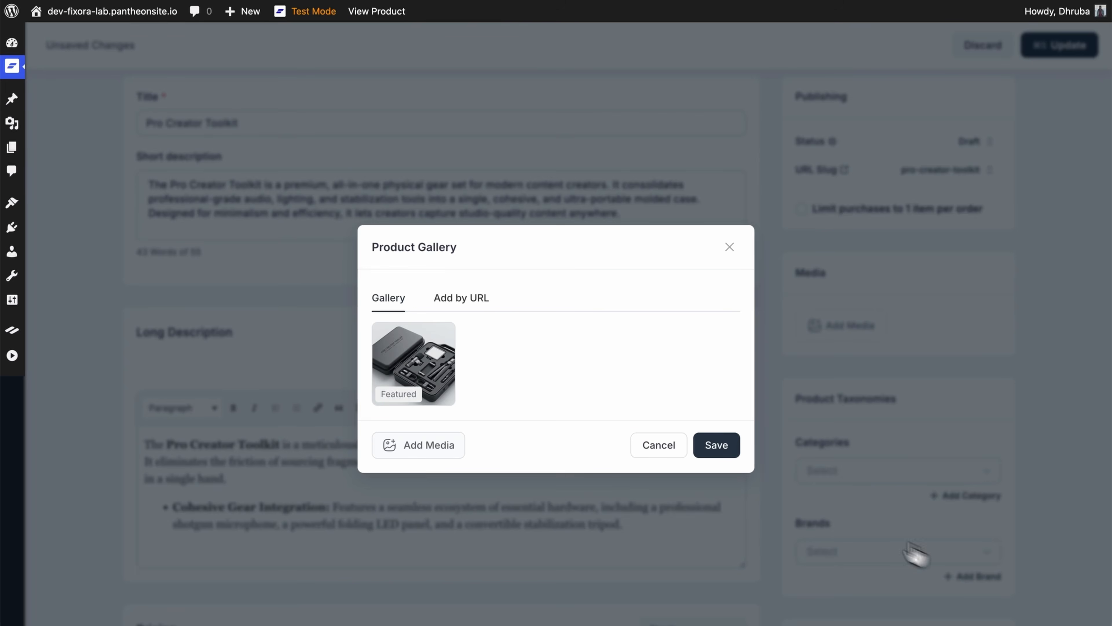
click(729, 452)
Assign the product to the Podcasting category and the Rode brand.
click(882, 491)
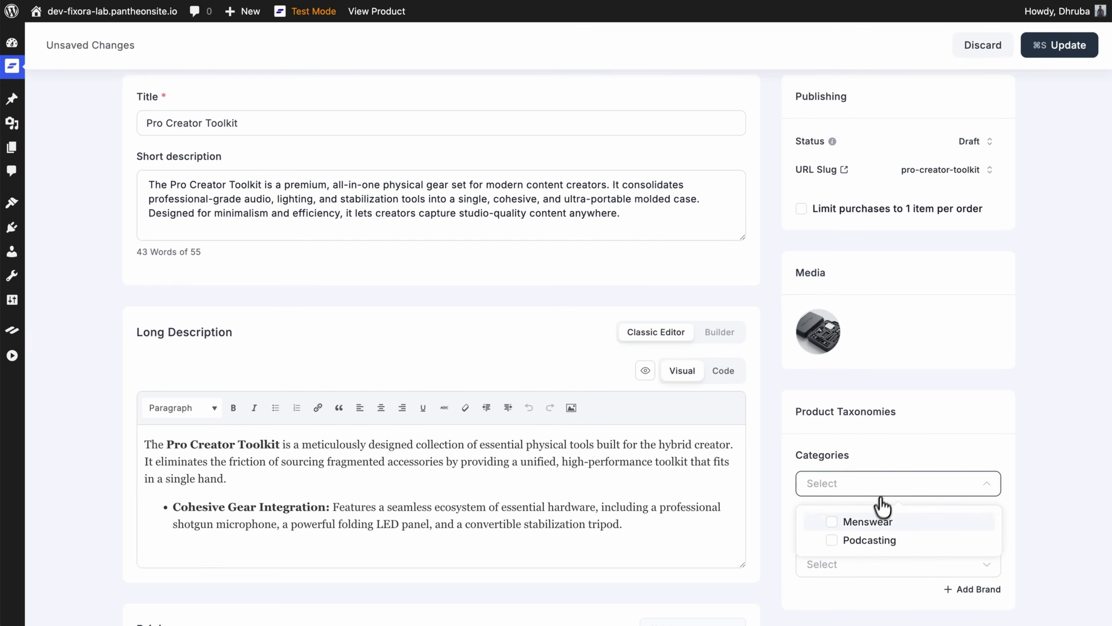
click(860, 542)
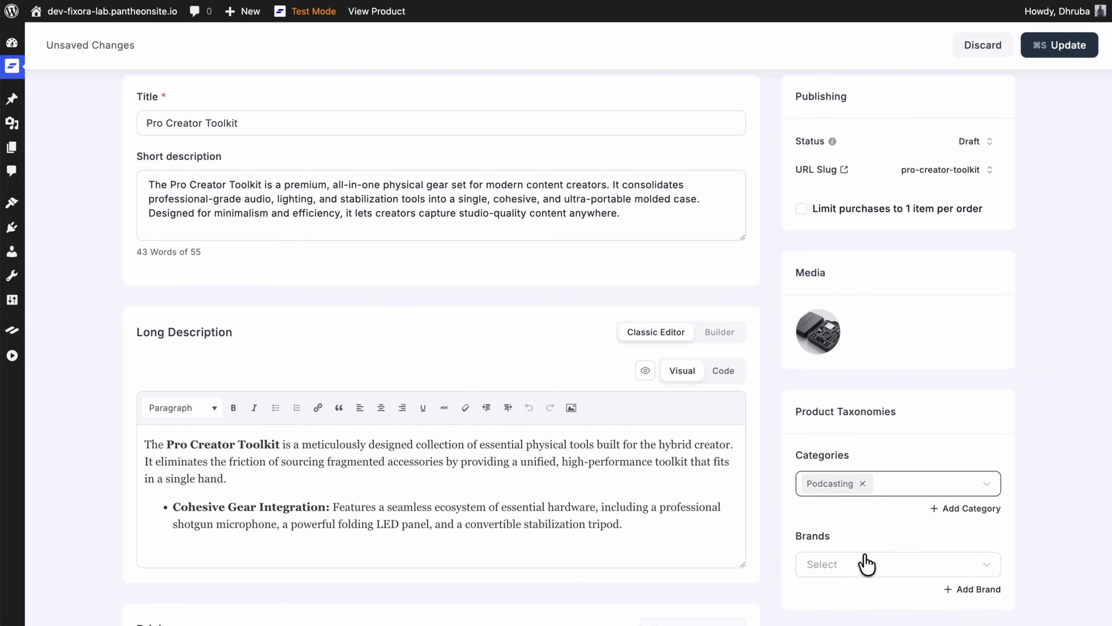
click(867, 562)
click(835, 604)
click(859, 574)
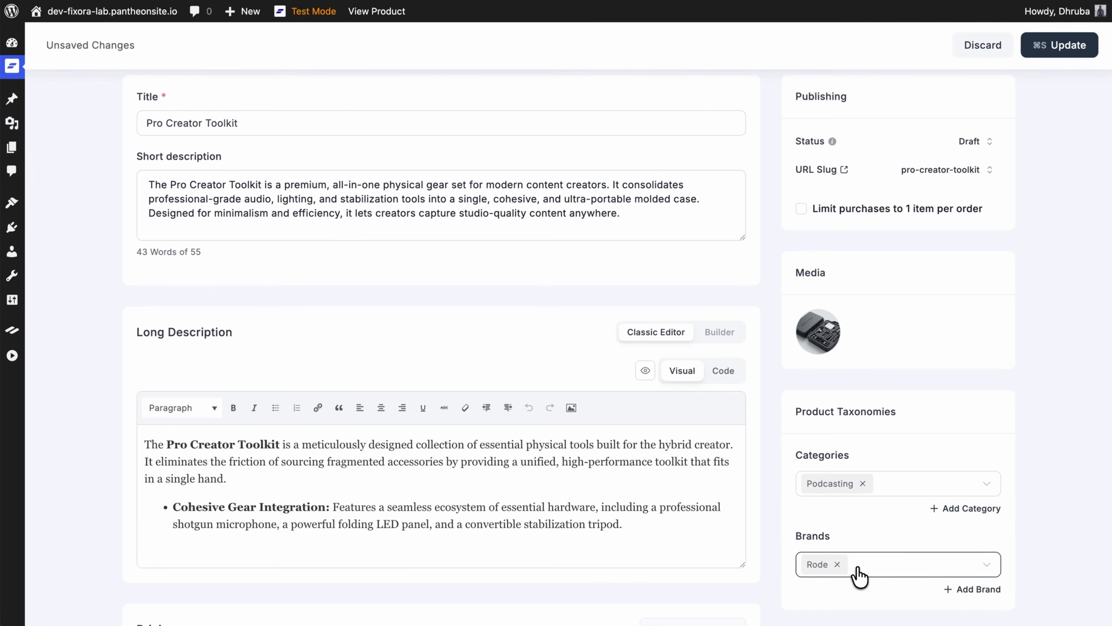
Keep the pricing type as Simple and set the price to $199.00 with a compare-at price of $229.00.
scroll(857, 569, down, 10)
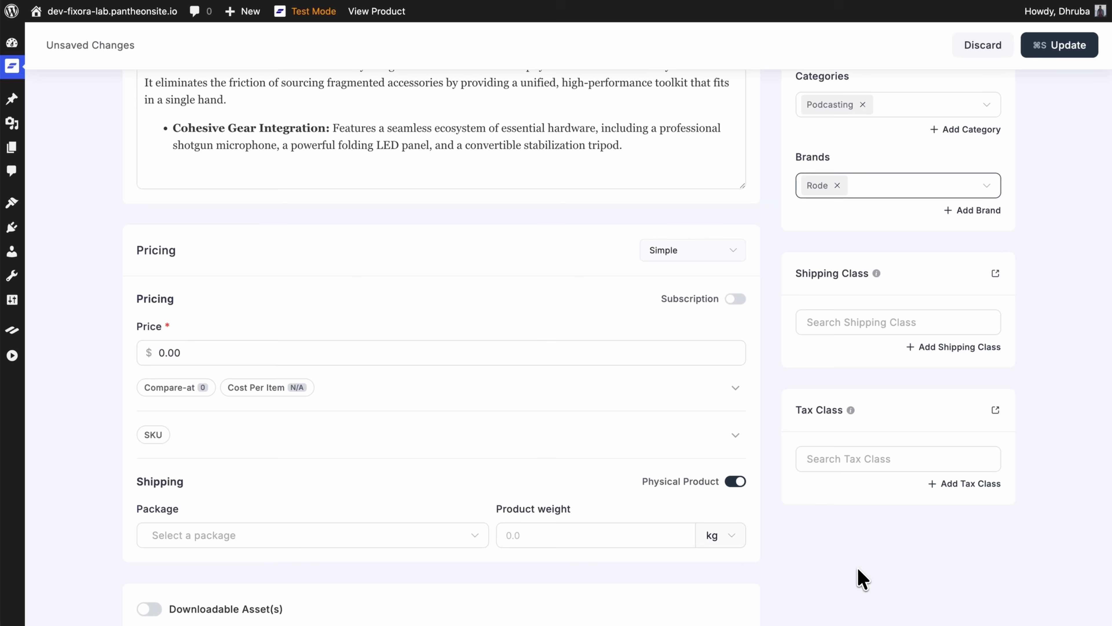
click(707, 257)
click(684, 289)
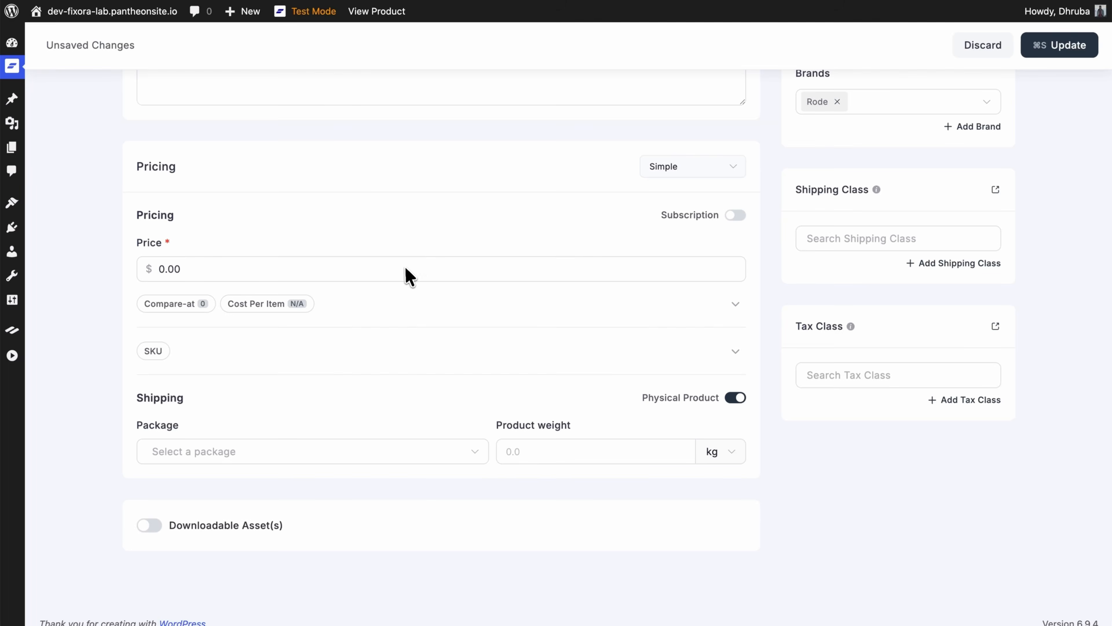
click(409, 275)
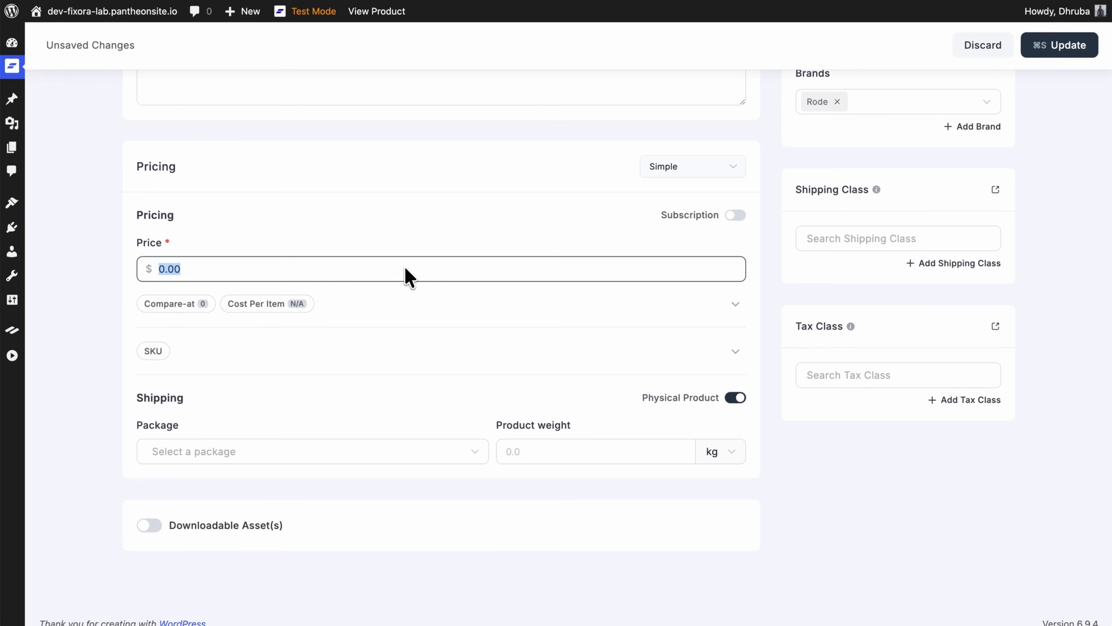
click(195, 305)
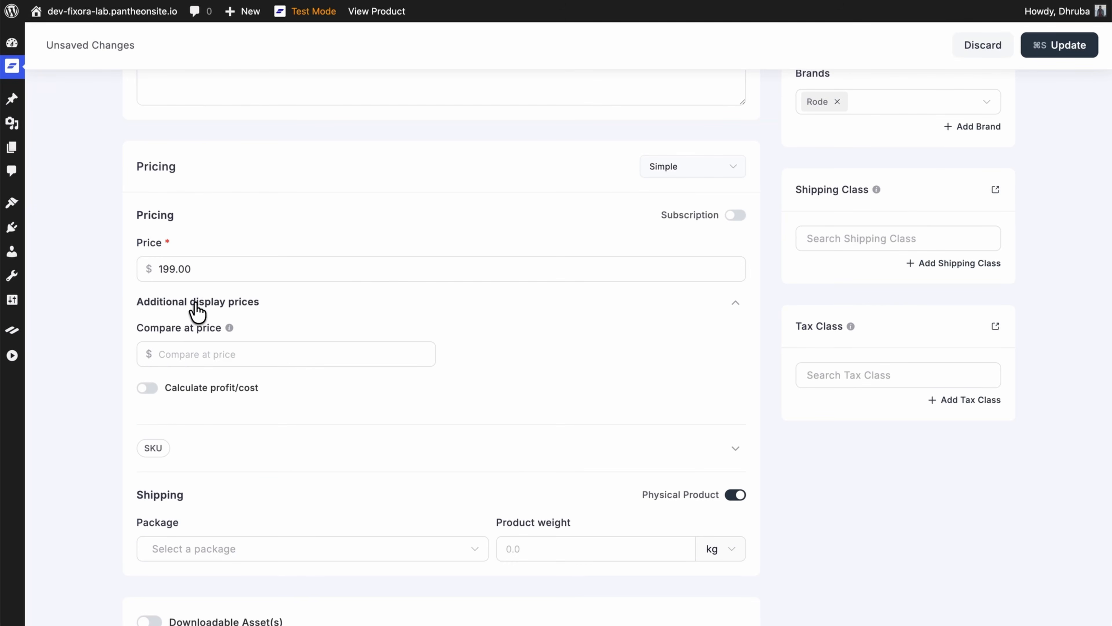
click(227, 356)
text(229.00)
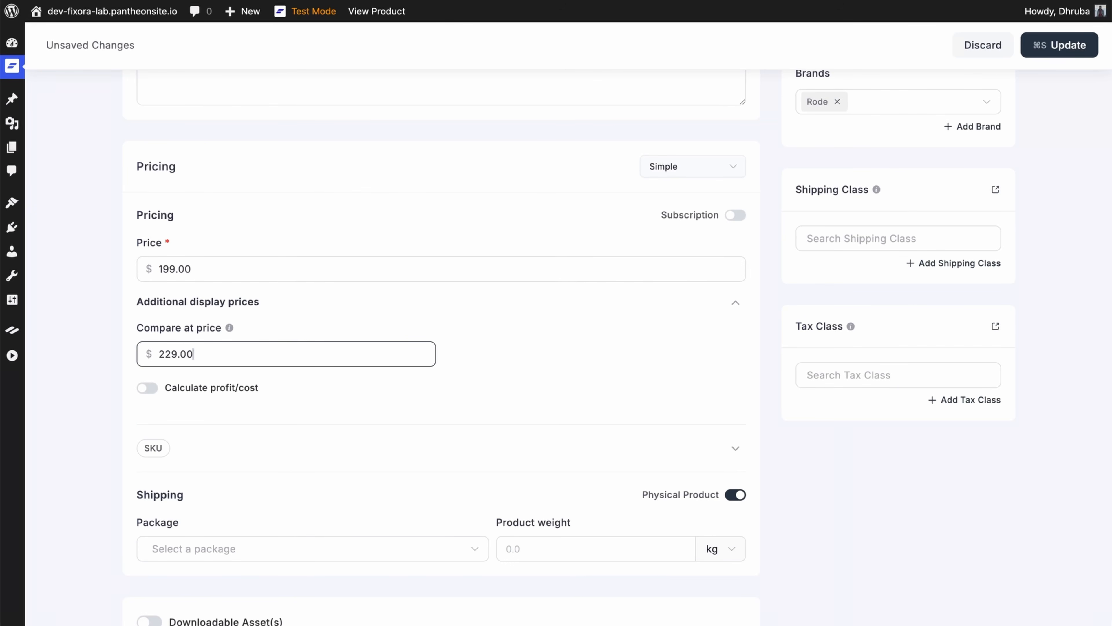
Enable profit/cost calculation with a cost per item of $150, and generate the SKU PRO-CRE-TOO.
click(147, 387)
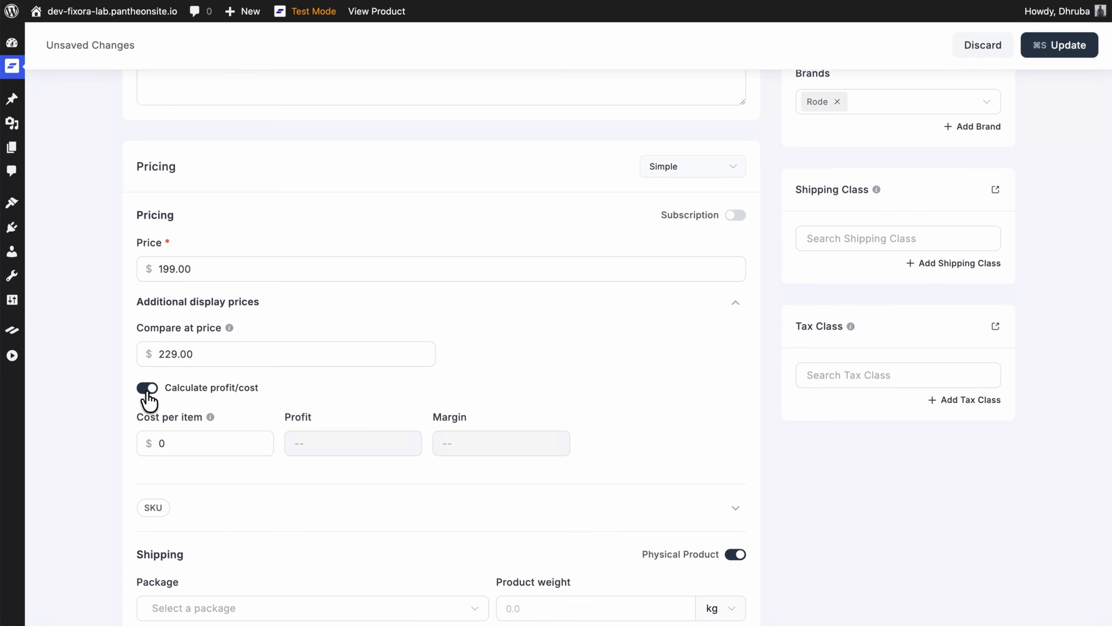
click(203, 447)
text(150)
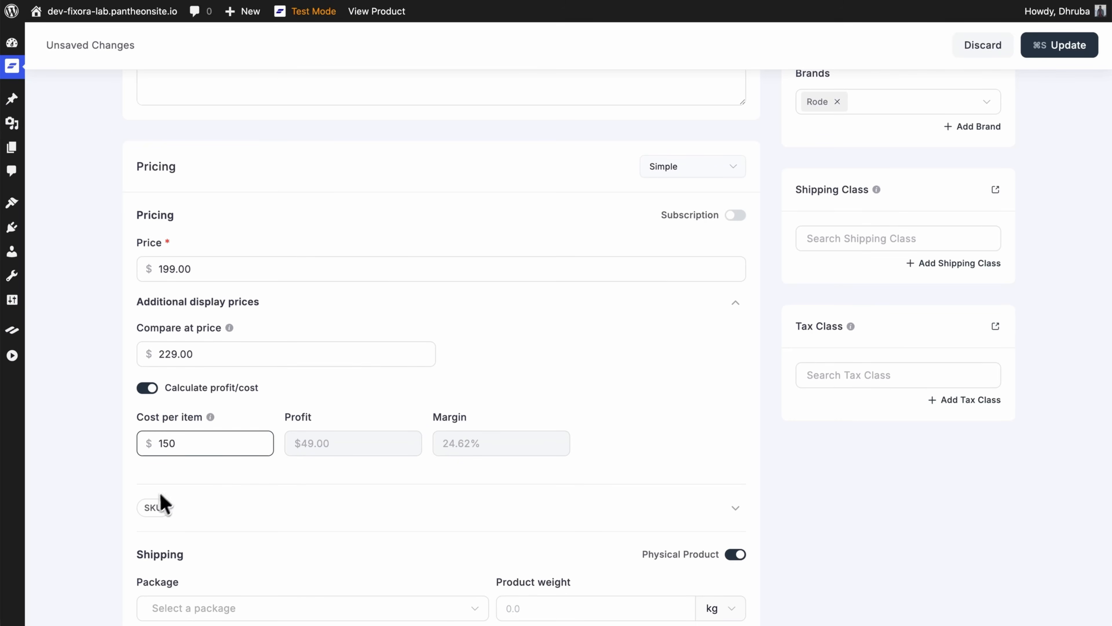
click(153, 506)
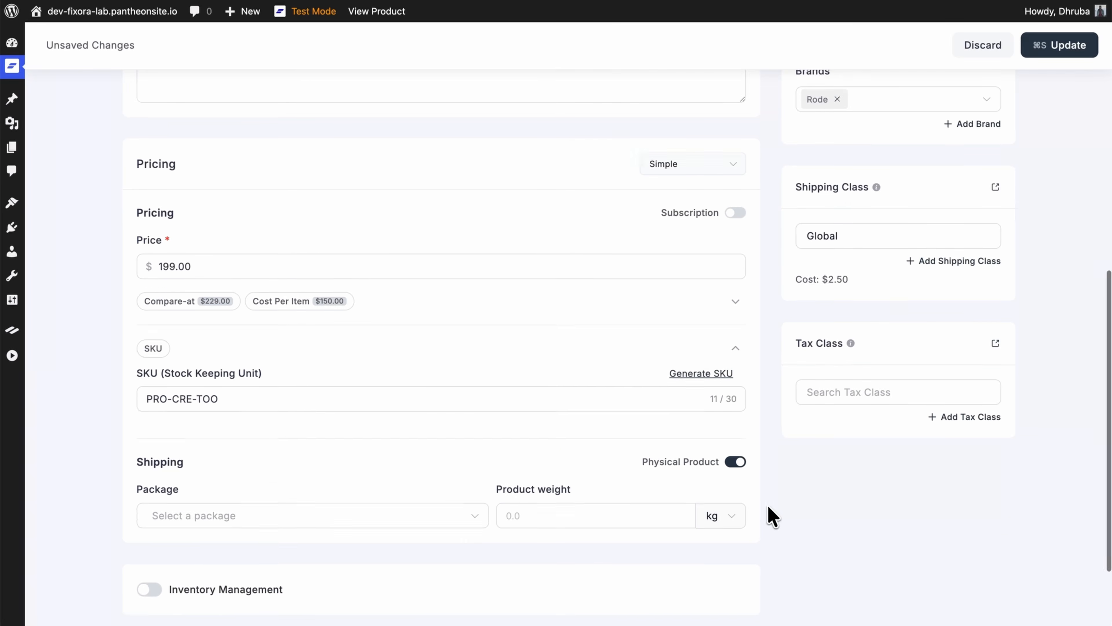
Start a new box shipping package measuring 35 × 28 × 8 cm with an empty weight of 1.2 kg.
click(458, 477)
click(348, 508)
click(385, 337)
text(35)
click(449, 342)
text(28)
click(515, 344)
text(8)
click(668, 332)
Name the package Pro Creator Toolkit, make it the default package and add it.
click(535, 391)
text(Pro Creator Toolkit)
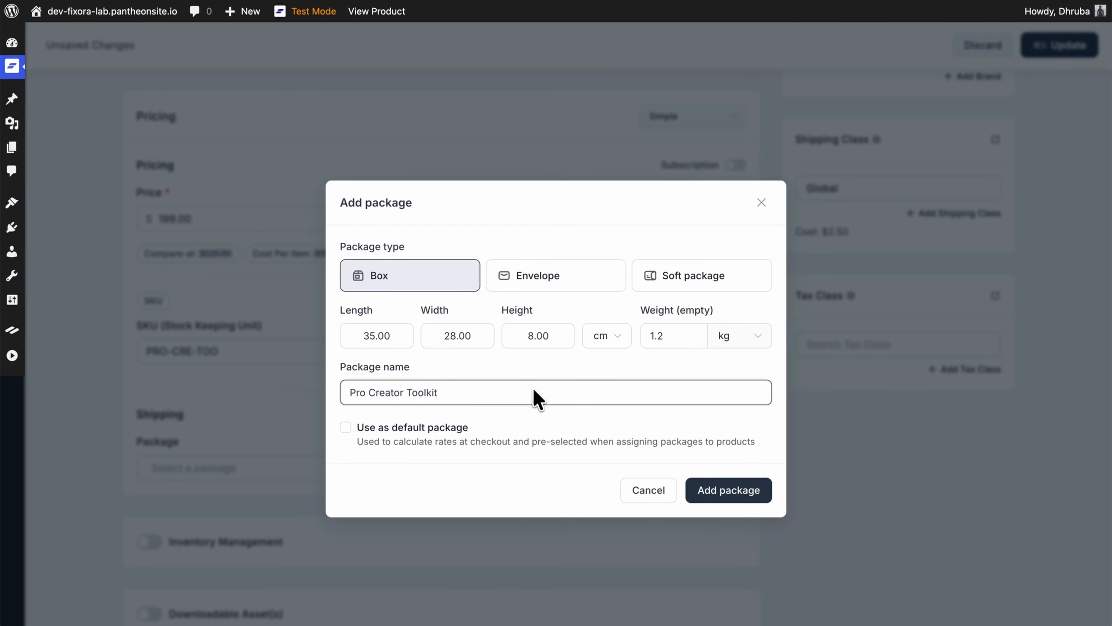
click(412, 435)
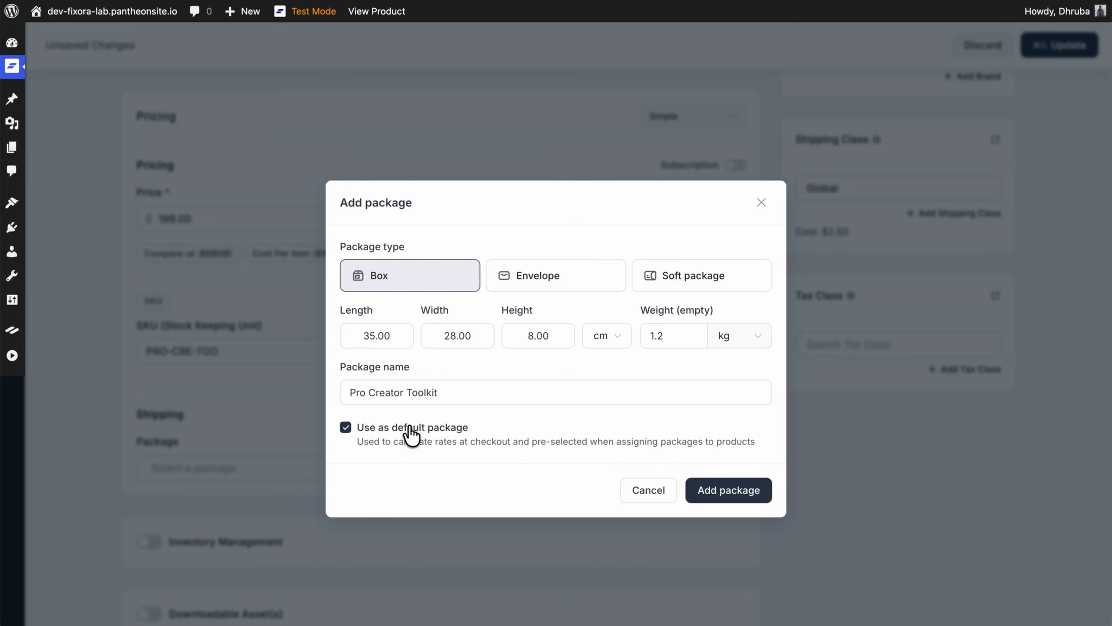
click(725, 493)
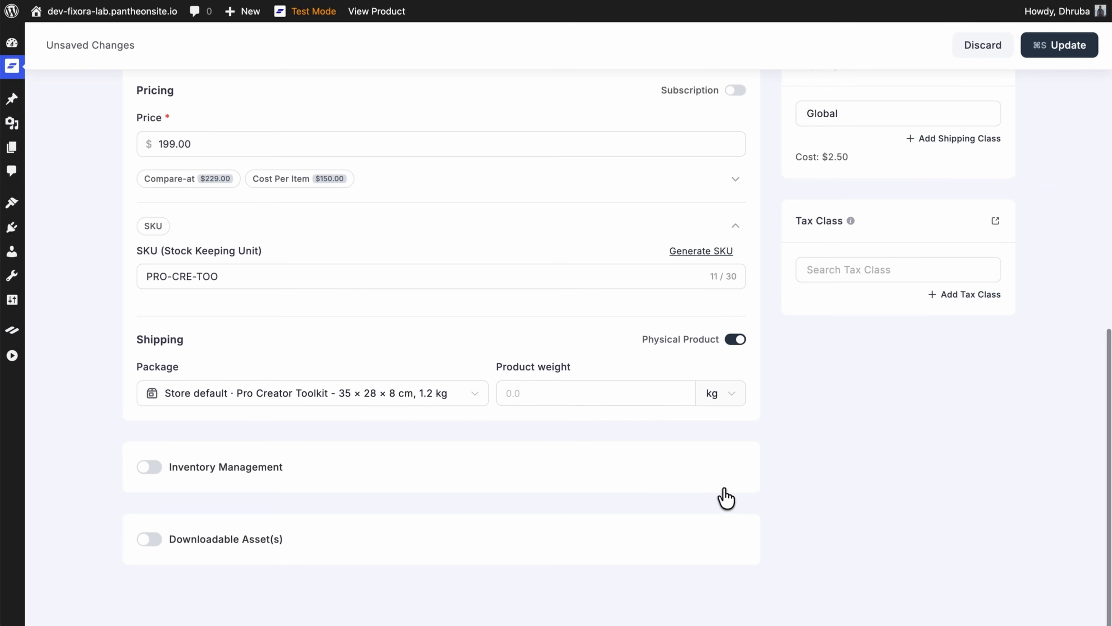
Turn on inventory management and set the product's new stock to 100.
click(152, 468)
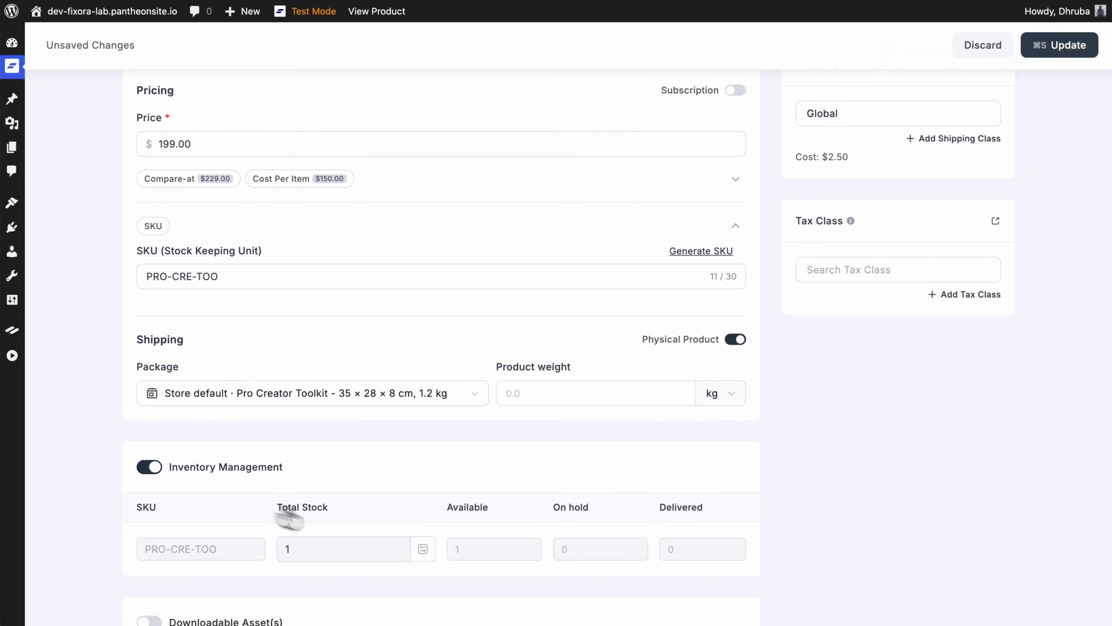
click(422, 550)
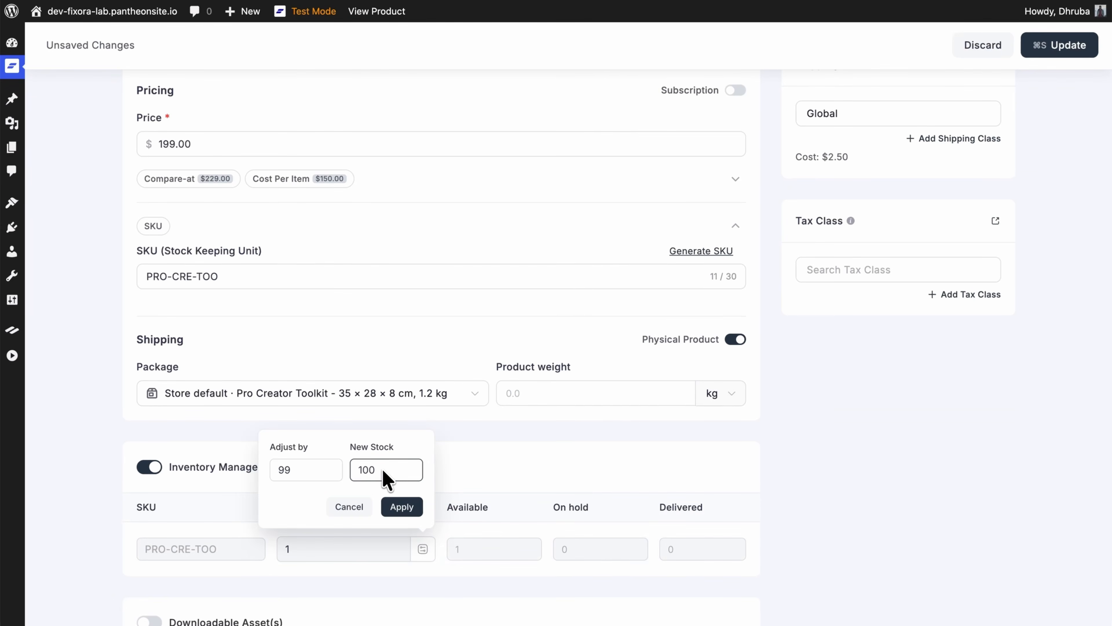
click(399, 507)
Change the product's status from Draft to Publish and save the update.
scroll(851, 380, up, 10)
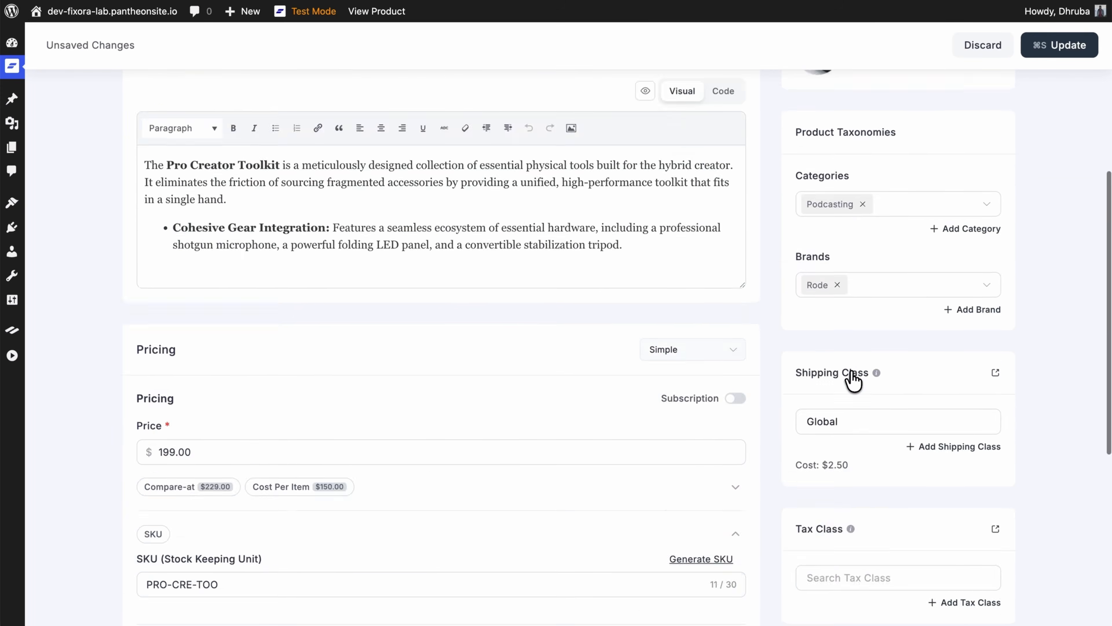
click(968, 237)
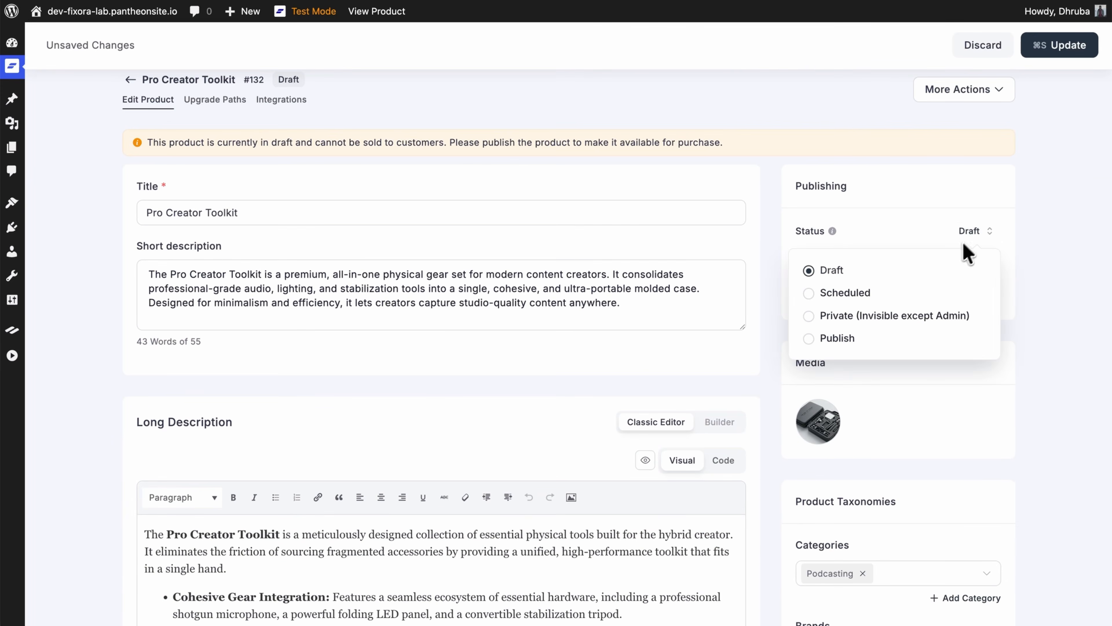
click(863, 342)
click(1068, 44)
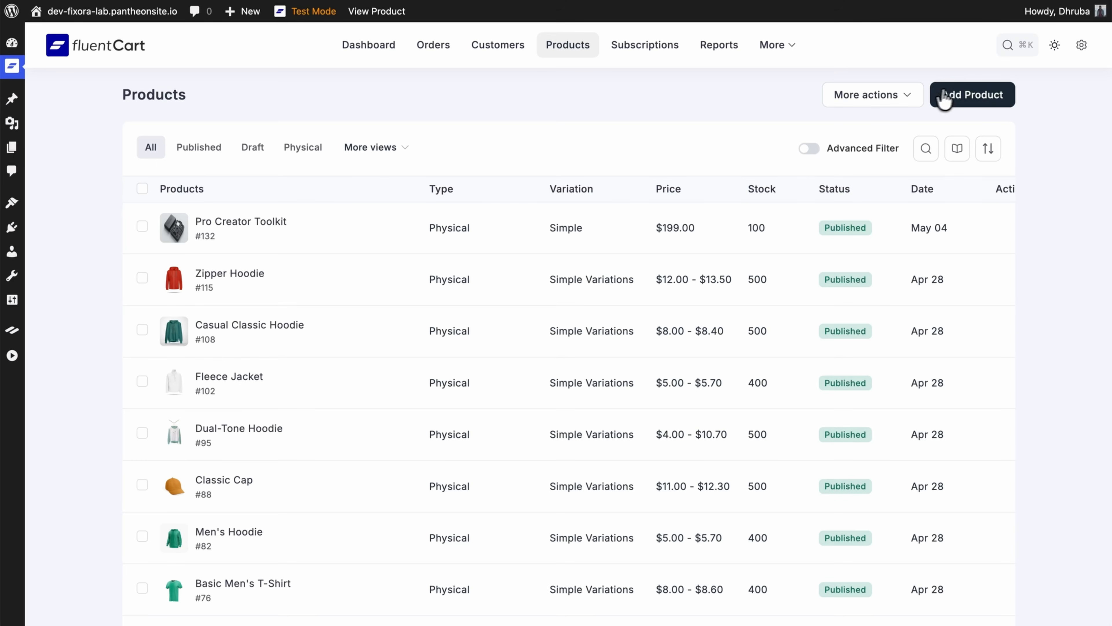
Create a new digital product titled "Ultimate Creator Tools User Manual".
click(955, 96)
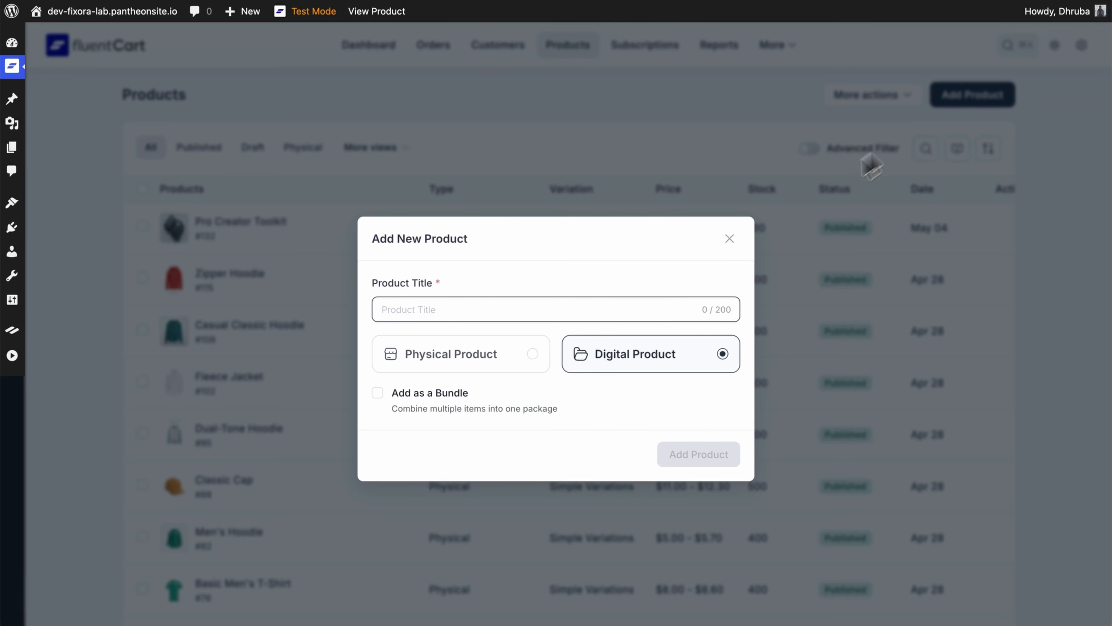
click(603, 313)
text(Ultimate Creator Tools User Manual)
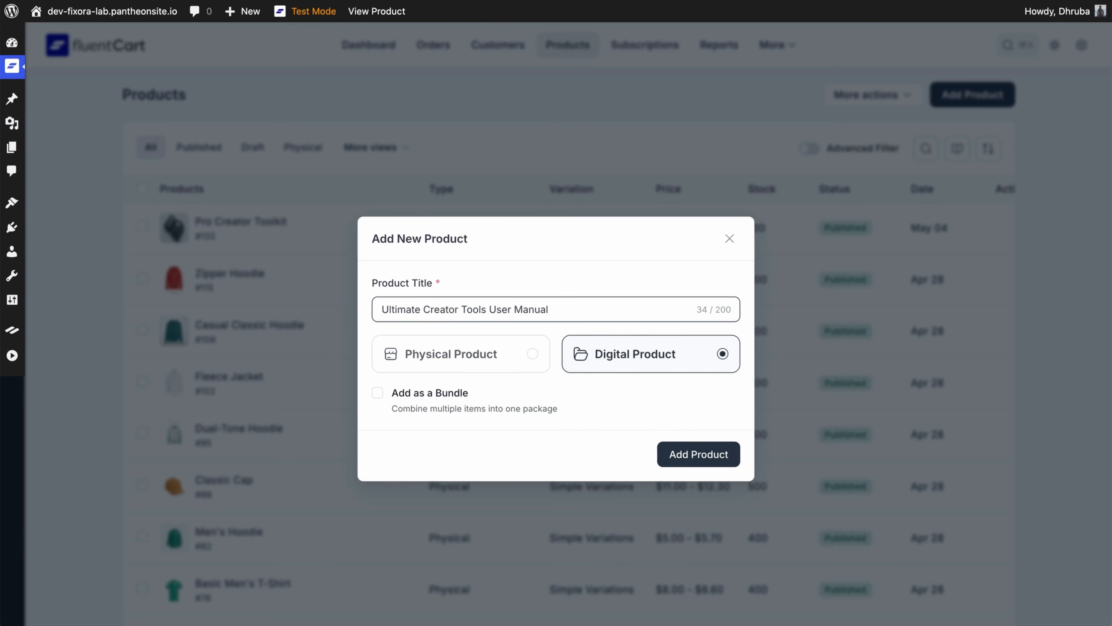
click(705, 447)
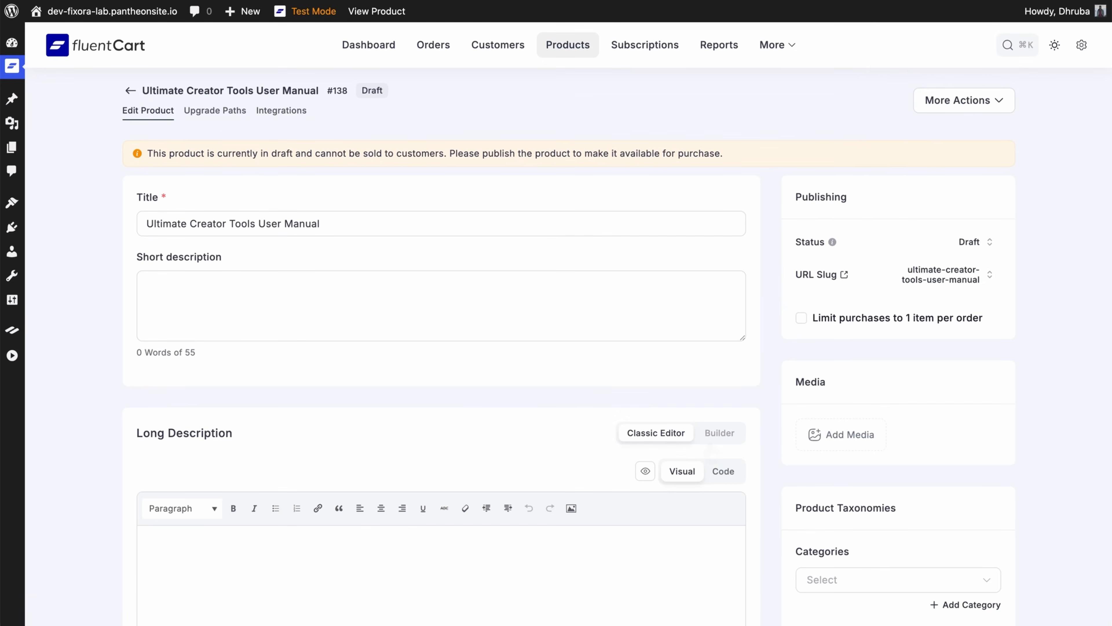
Fill in the manual's short description, beginning "Master the full creative process", and paste the prepared long description.
click(432, 316)
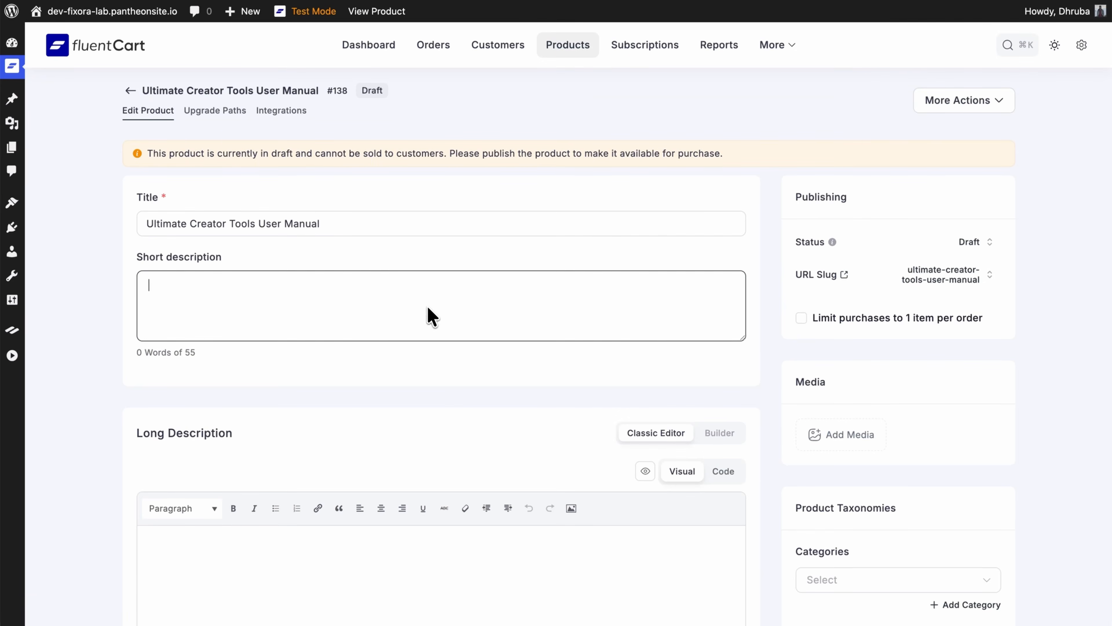
text(Master the full creative process with the Ultimate Creator Course User Manual, the official digital guide to the Pro Creator Toolkit Ecosystem. This comprehensive manual provides clear, actionable steps for every stage of content production, covering Video,Audio,Gear,Writing, Editing, and Publishing.Get your digital copy now and streamline your journey from concept to creator mastery.)
scroll(408, 390, down, 5)
click(383, 403)
key(super+v)
Add the user manual photo from the media library as the product's featured image and save the gallery.
click(848, 225)
click(436, 455)
click(206, 241)
click(1006, 593)
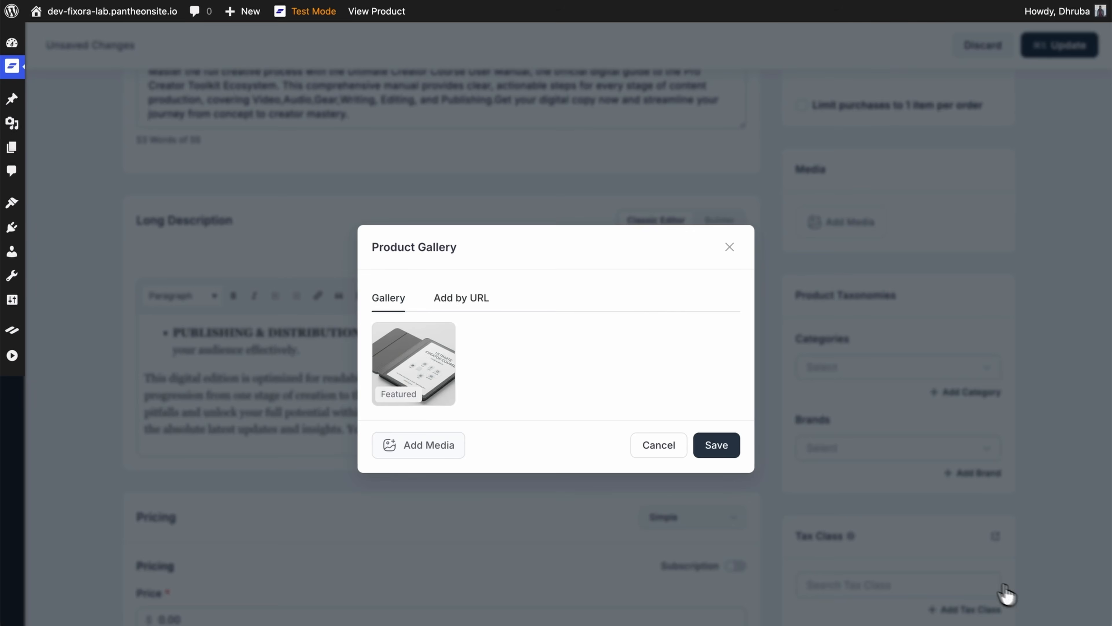
click(728, 450)
Switch the manual's pricing to Simple Variations and set the first variation's price to 9.00 and compare-at price to 15.00.
scroll(750, 468, down, 7)
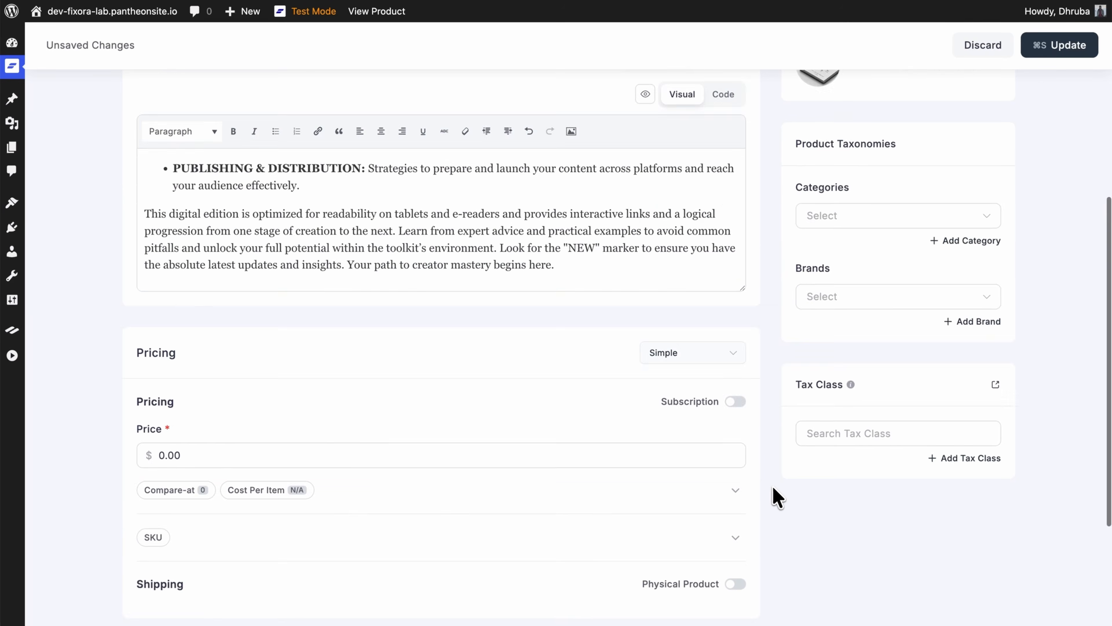
click(698, 226)
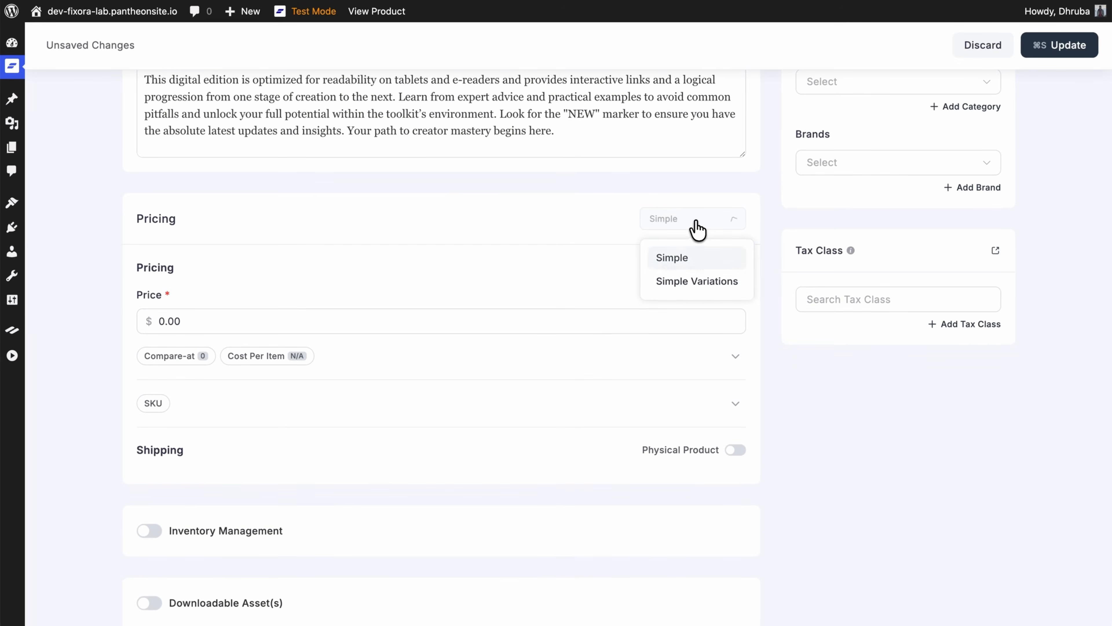
click(688, 278)
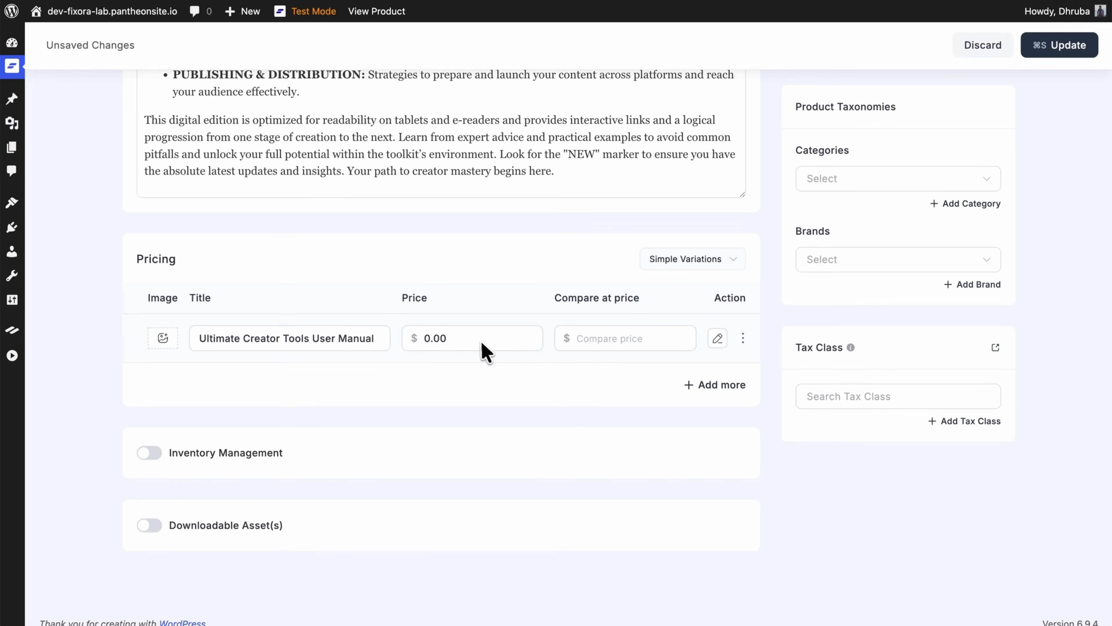
click(481, 348)
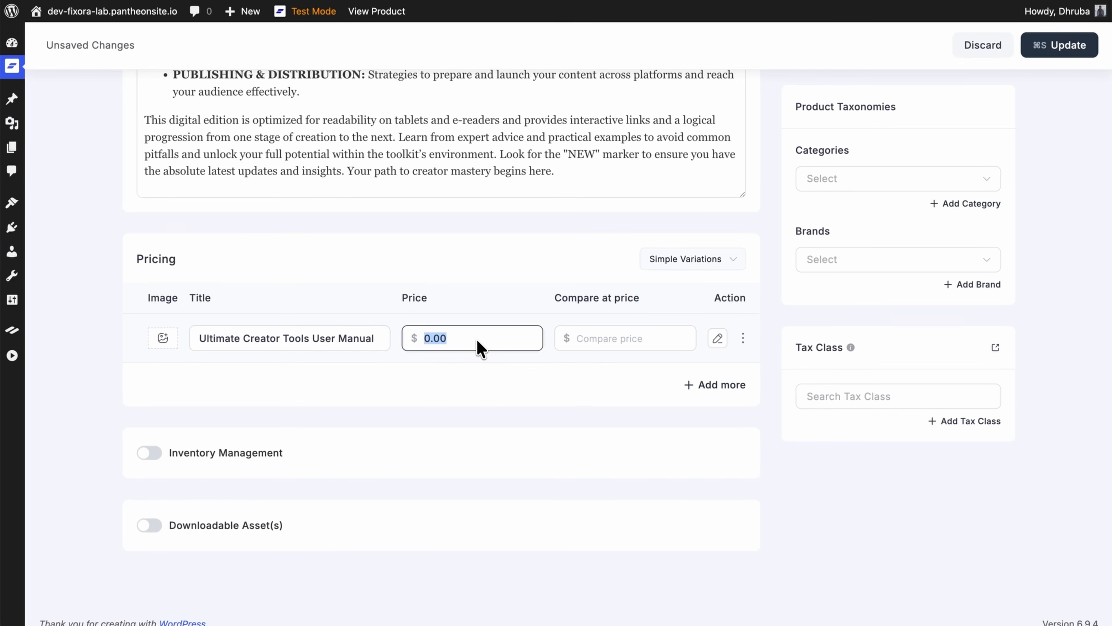
text(9.00)
click(602, 337)
text(15.00)
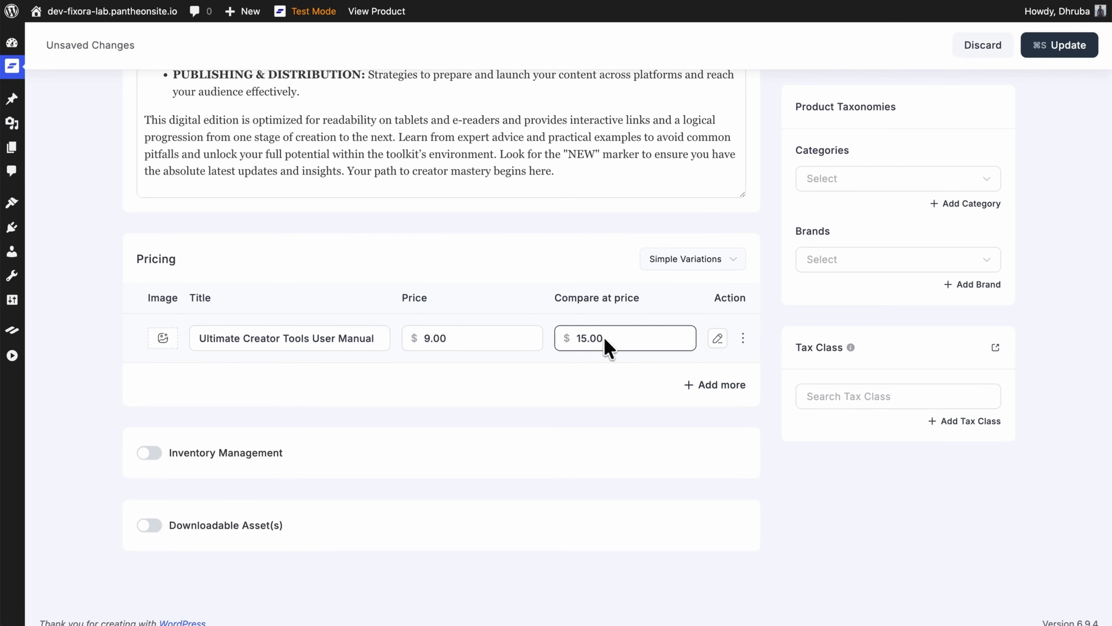
Add a second variation titled "Ultimate Creator Tools User Manual" with price 15.00 and compare-at price 20.00.
click(720, 387)
click(784, 116)
text(Ultimate Creator Tools User Manual)
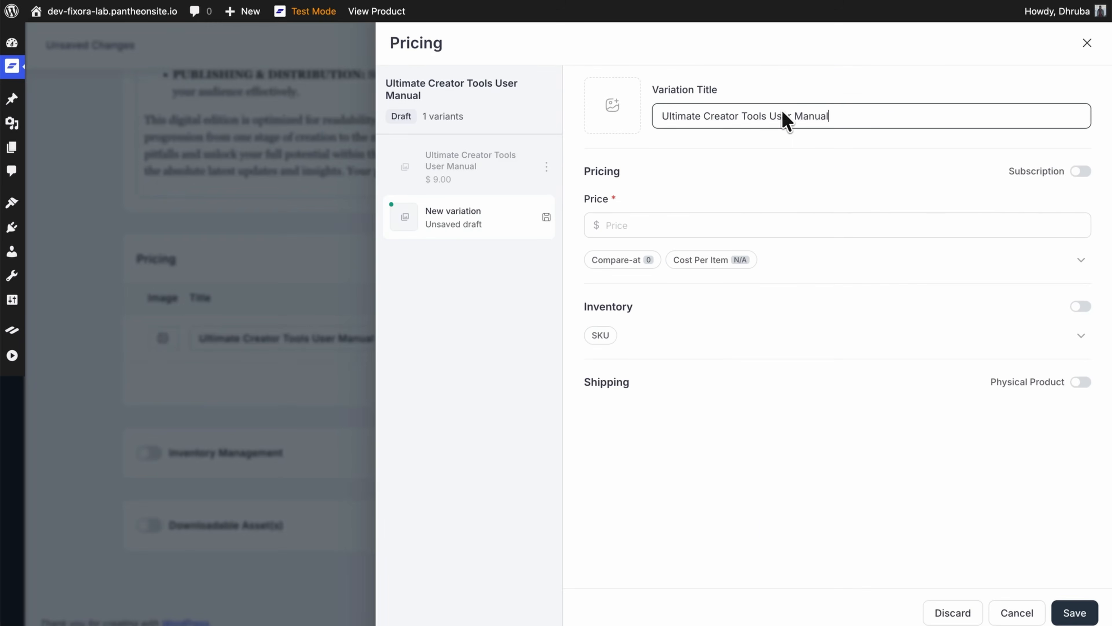
click(740, 225)
text(15.00)
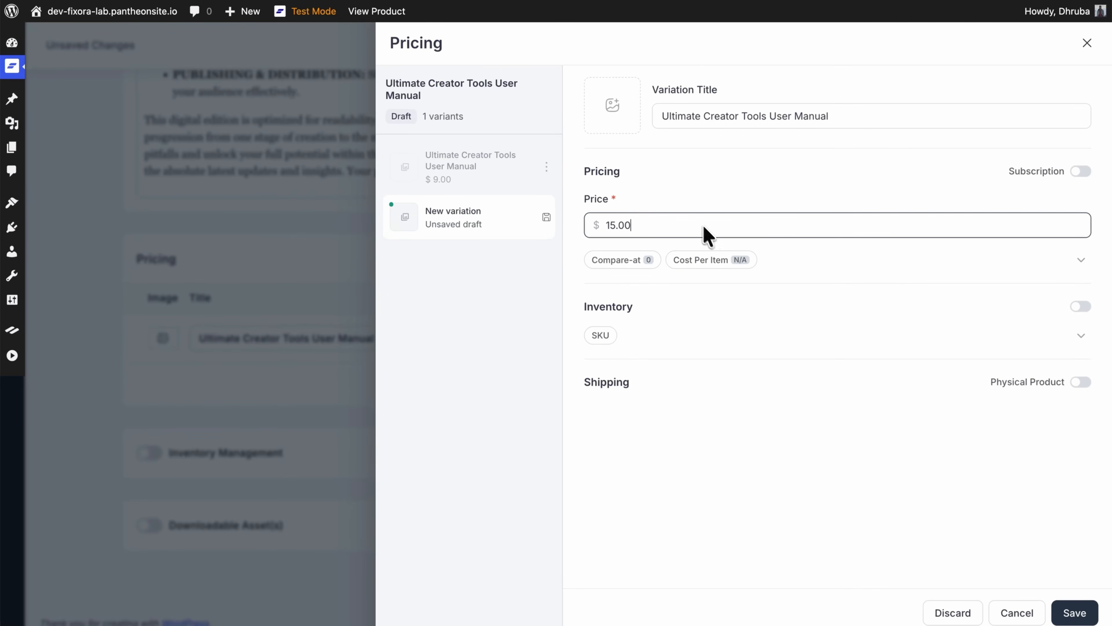
click(1073, 611)
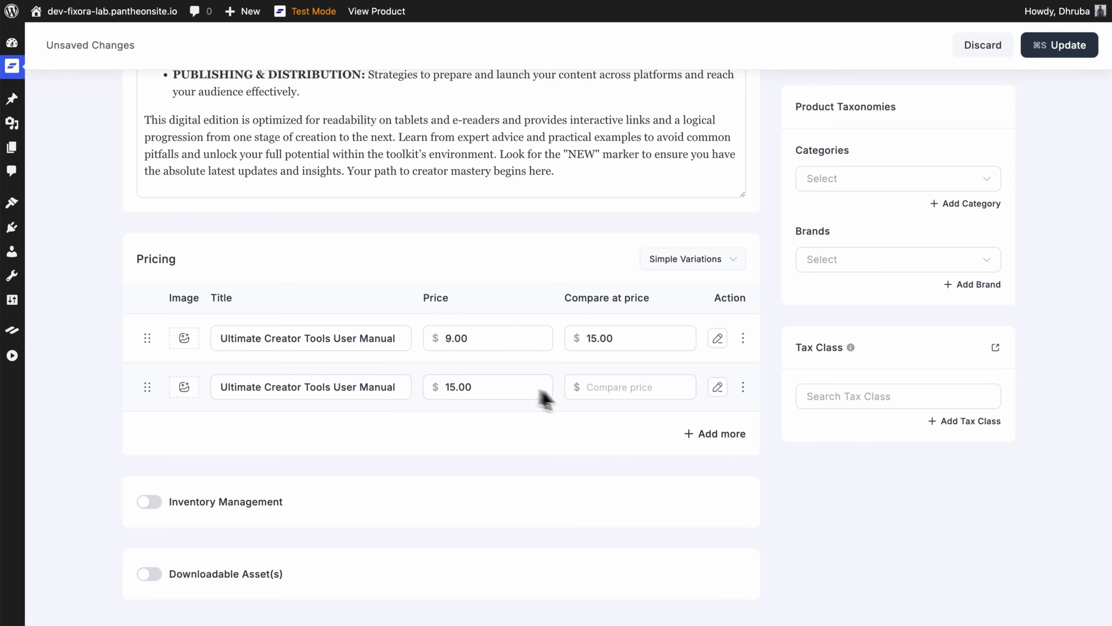
click(634, 391)
text(20.00)
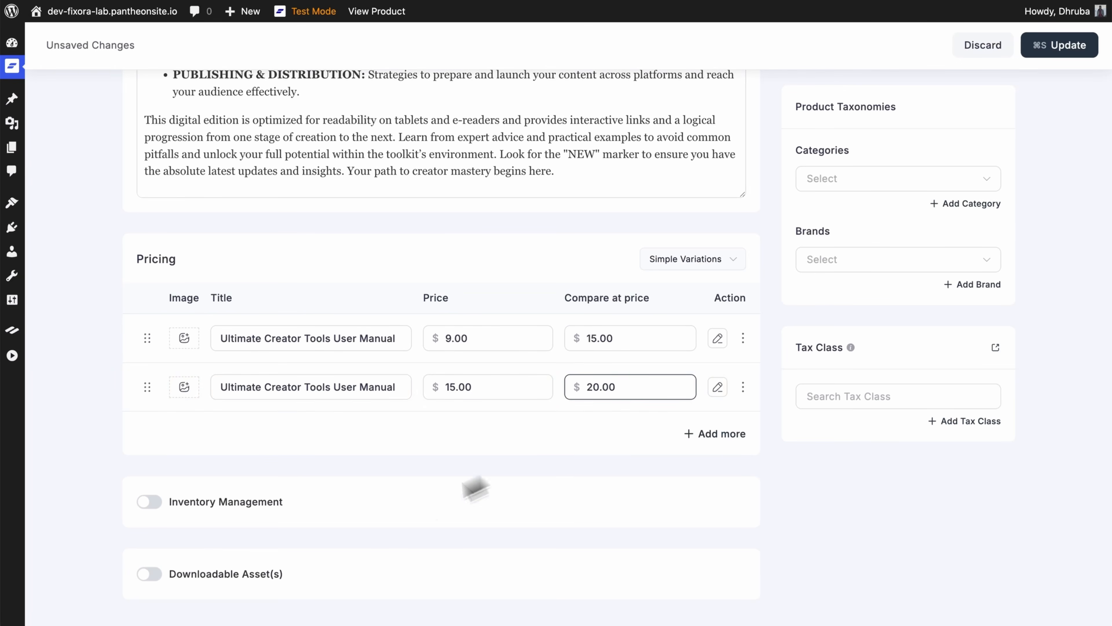
Enable downloadable assets for the manual and start a new asset assigned to the $9.00 variant.
click(149, 574)
scroll(173, 583, down, 2)
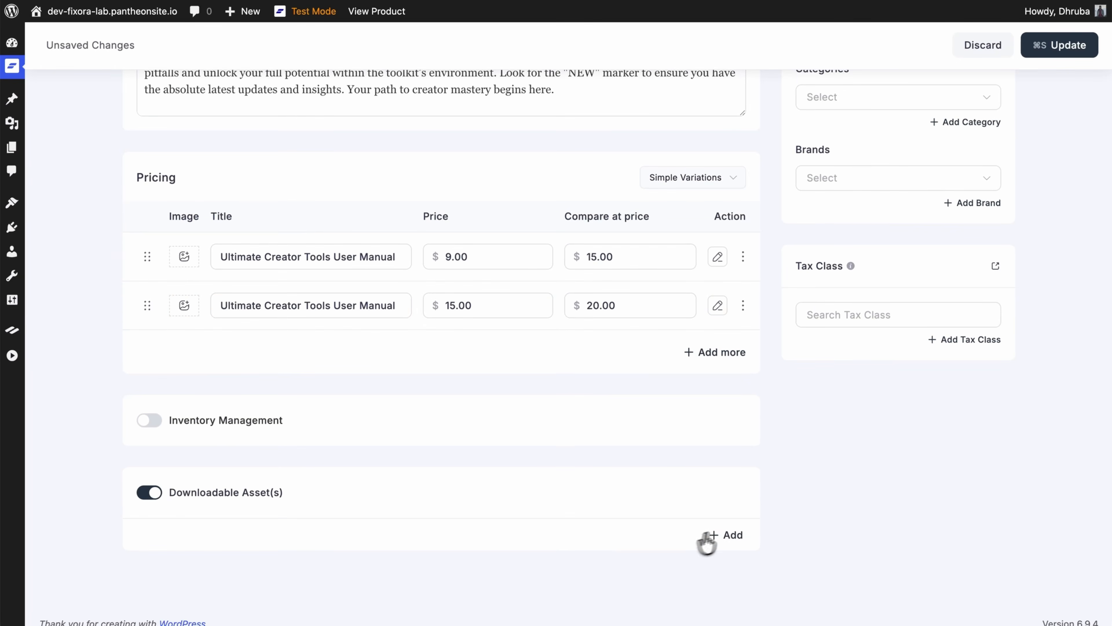
click(726, 535)
click(897, 129)
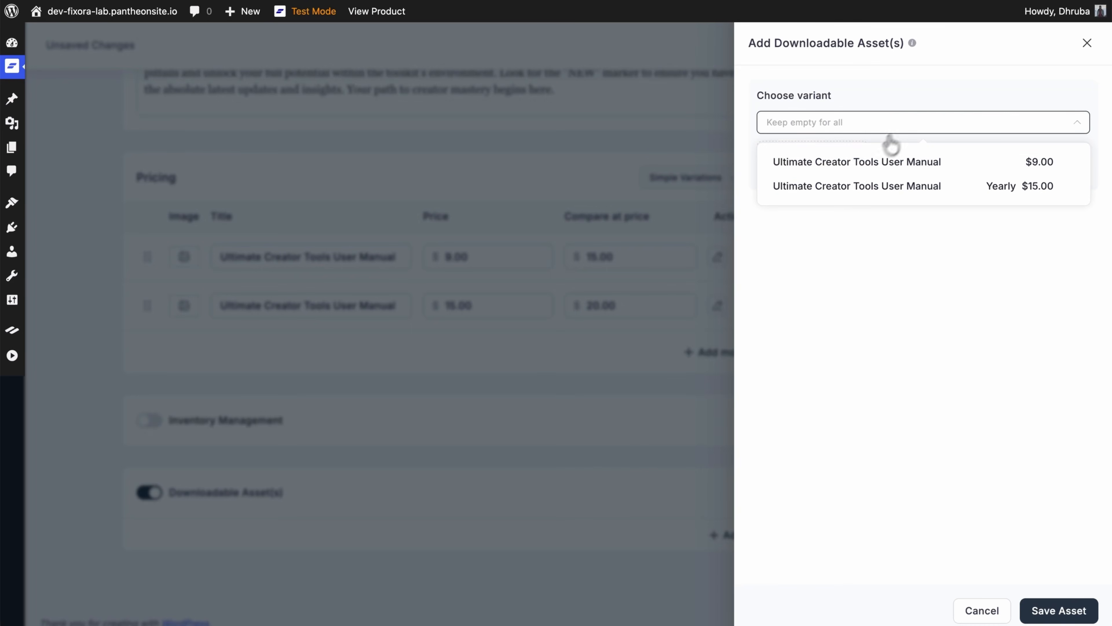
click(854, 163)
click(847, 217)
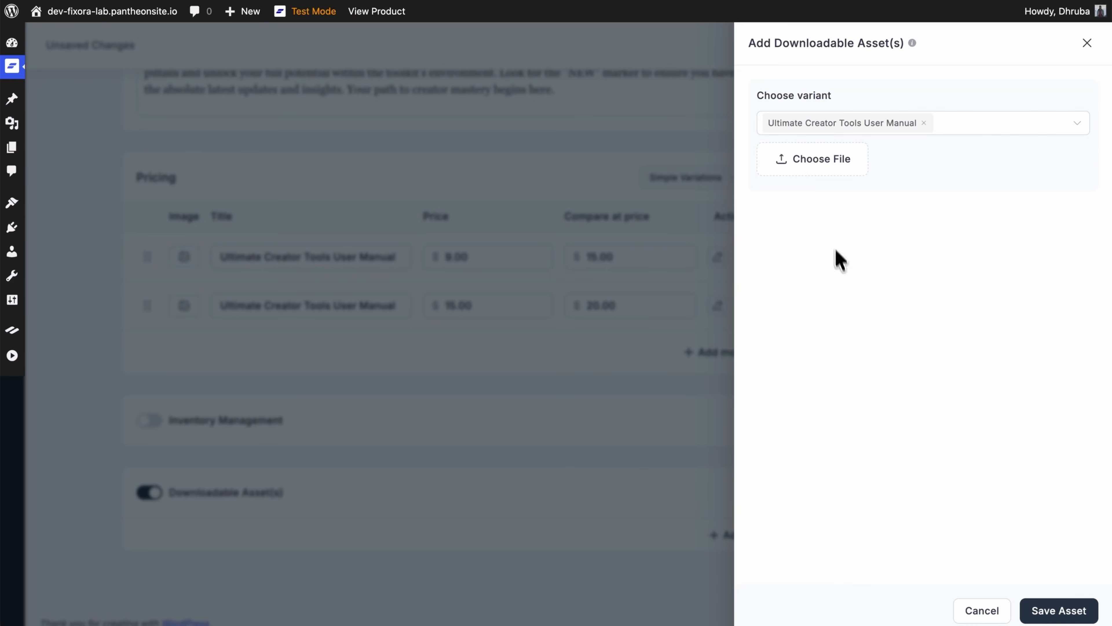
Upload "Ultimate Creator Tools.pdf" to local storage, attach it to the downloadable asset and save the asset.
click(821, 171)
click(482, 302)
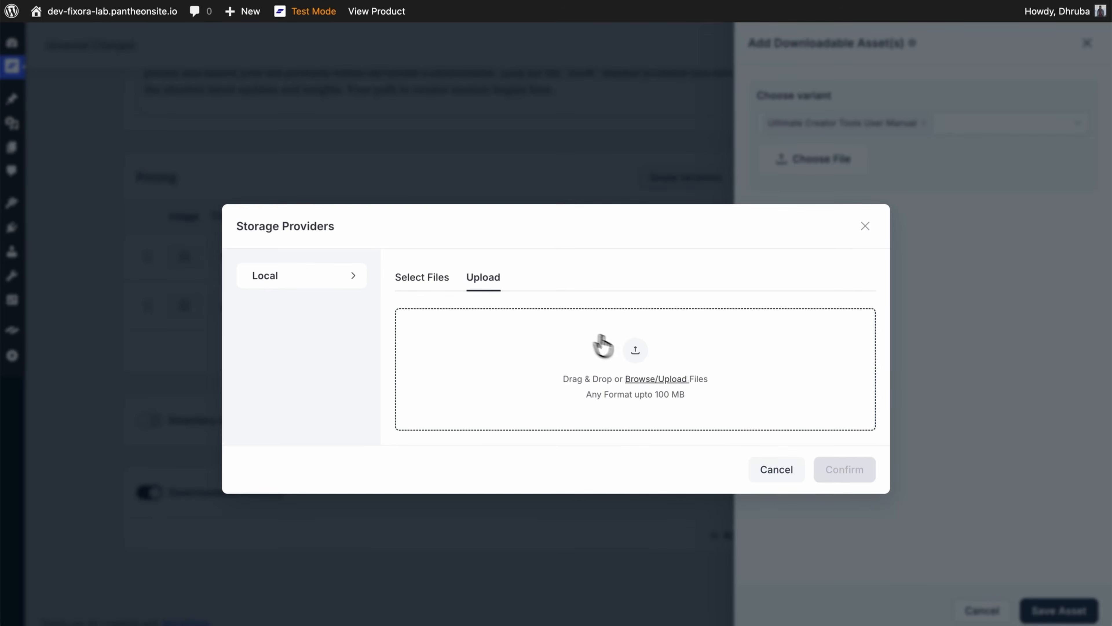
click(629, 352)
click(472, 219)
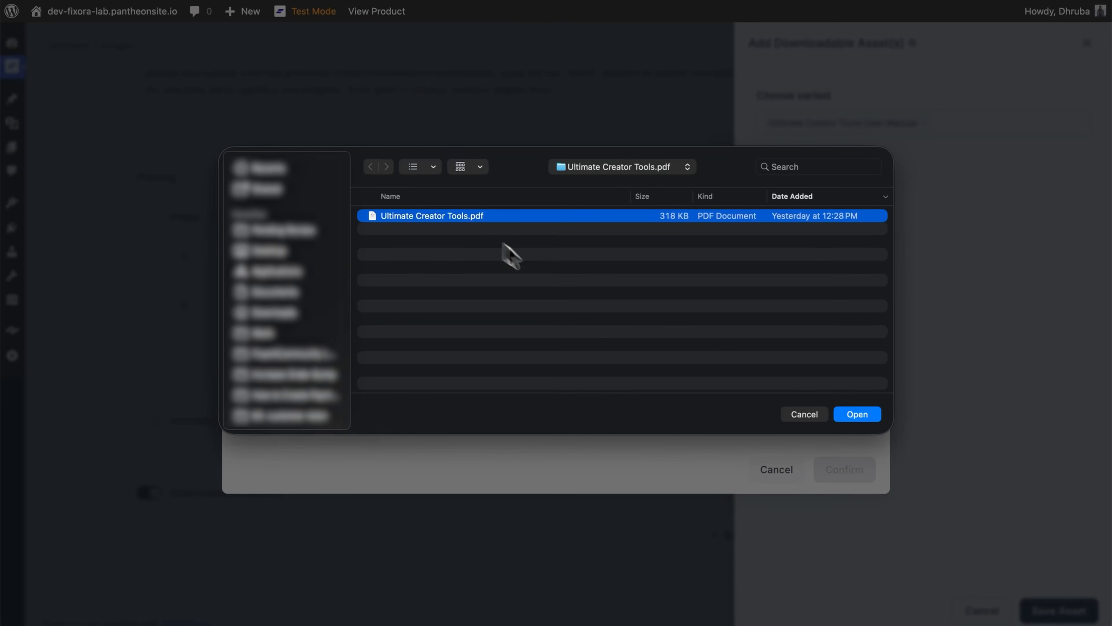
click(856, 416)
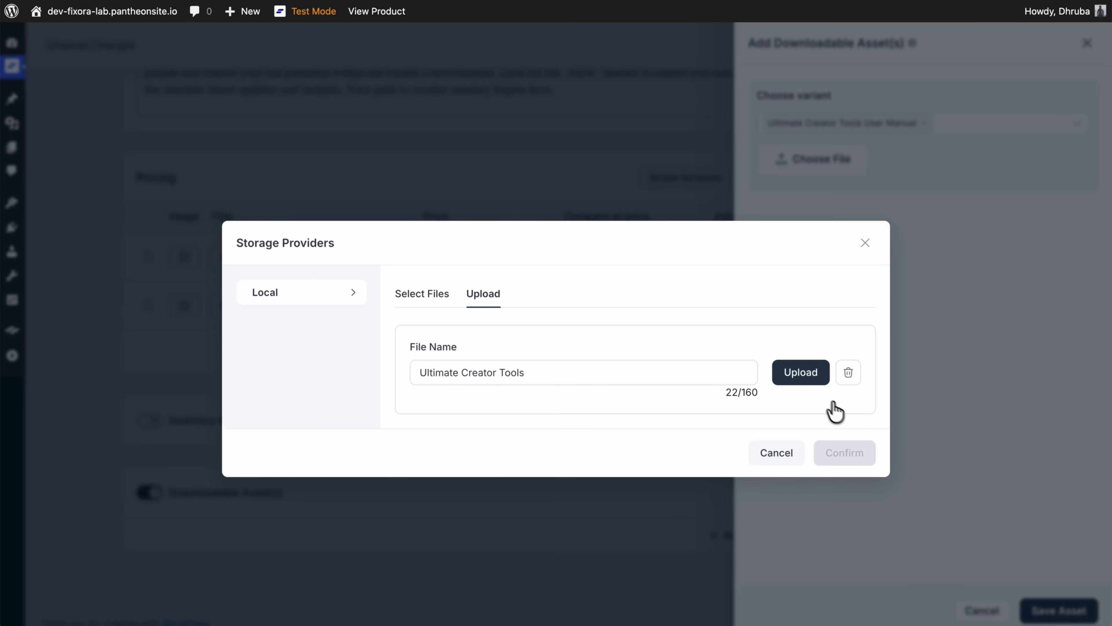
click(799, 372)
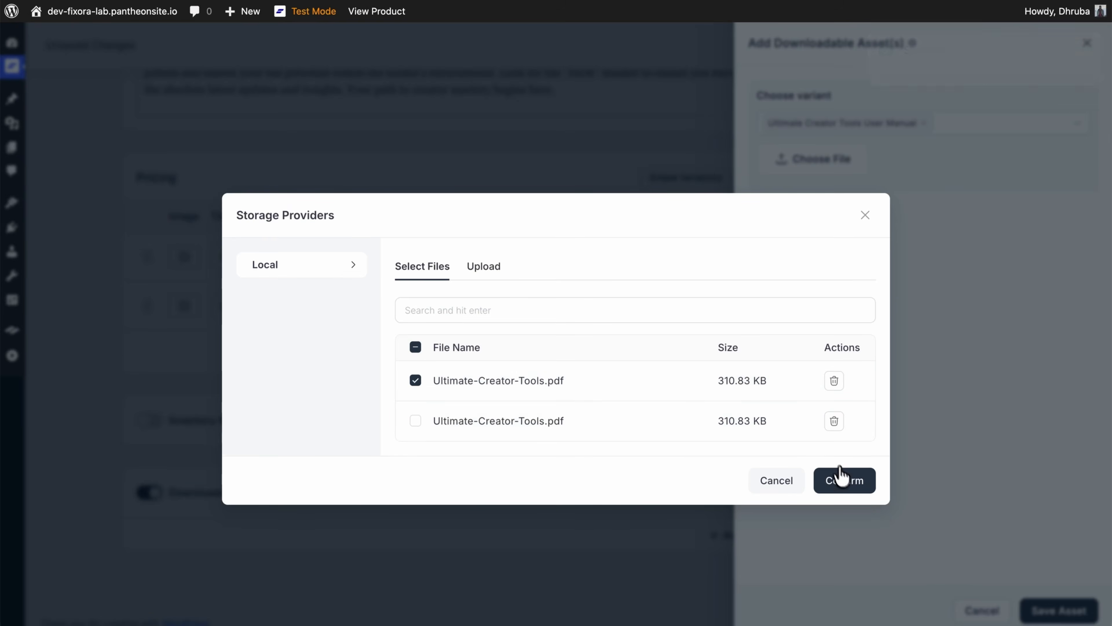
click(845, 481)
click(1059, 611)
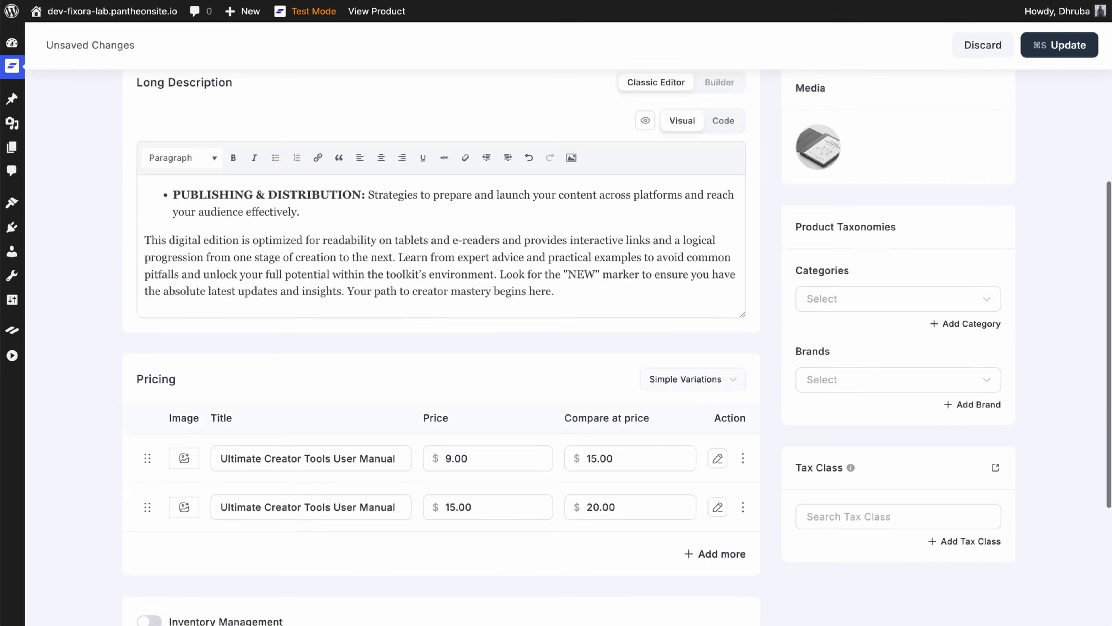
Set the manual's status to Publish, choose the first variation as the default variant, and save the update.
scroll(442, 346, up, 5)
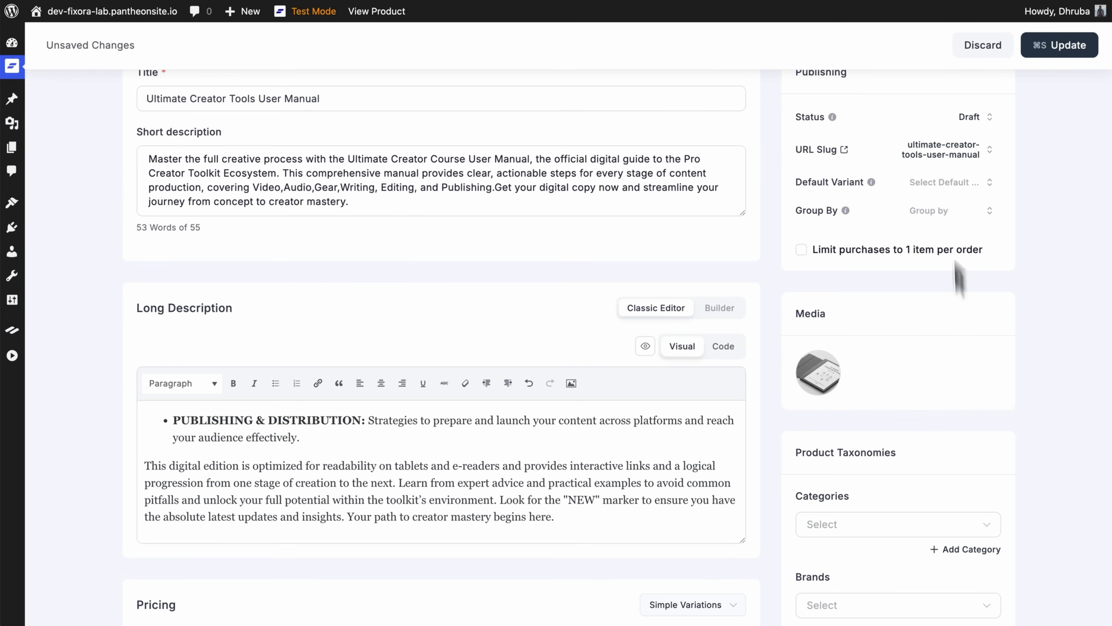
click(966, 116)
click(869, 225)
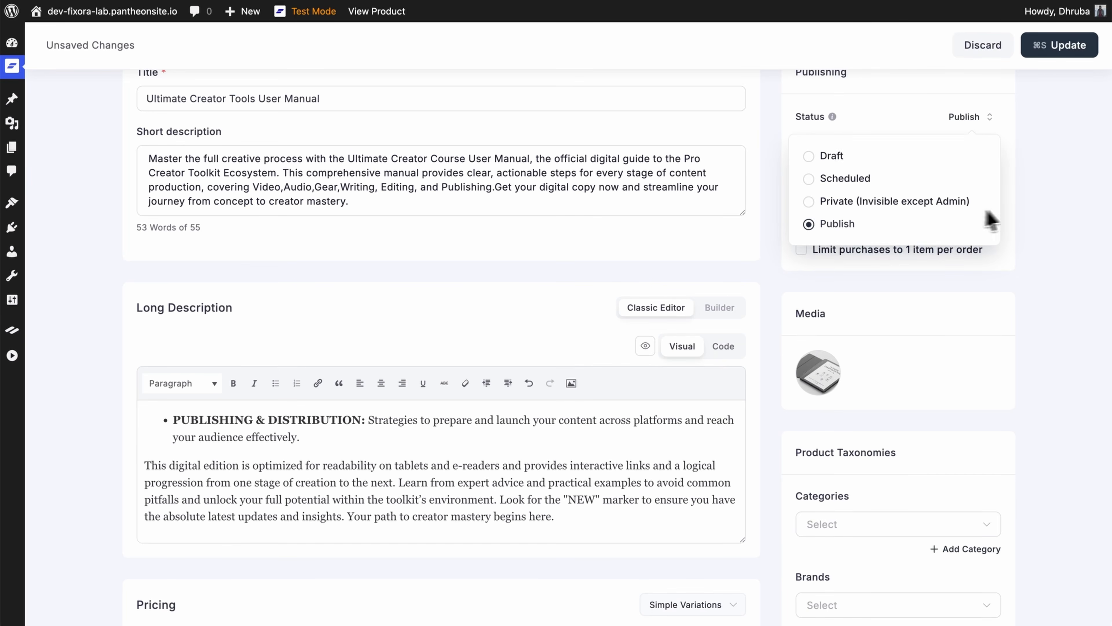
click(959, 184)
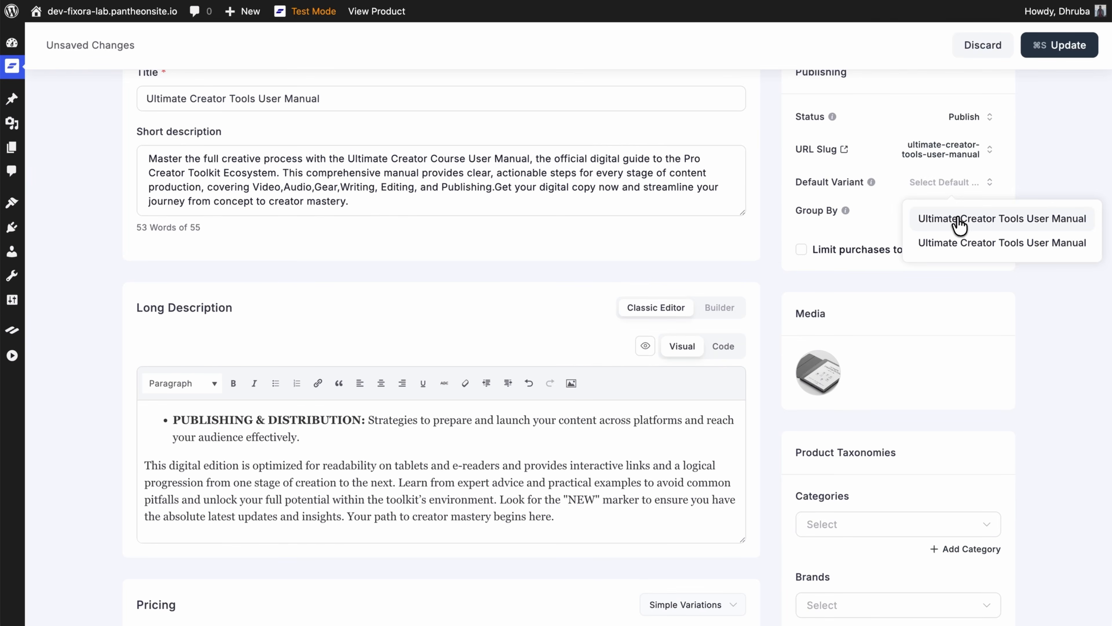
click(959, 219)
click(1062, 49)
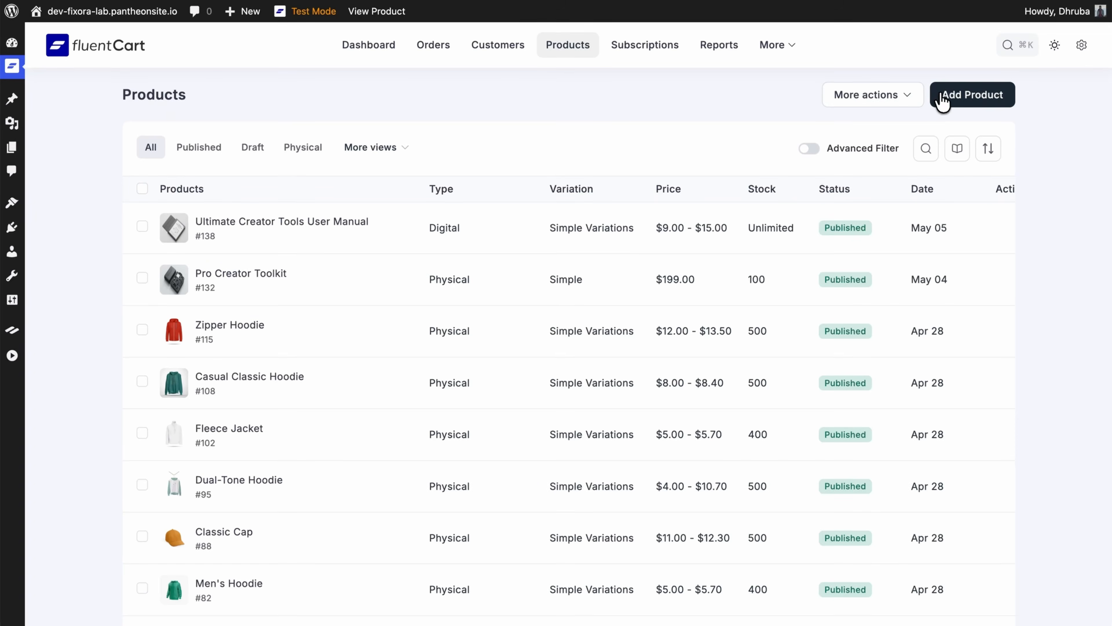
Create a new digital product titled "Creator Club".
click(942, 98)
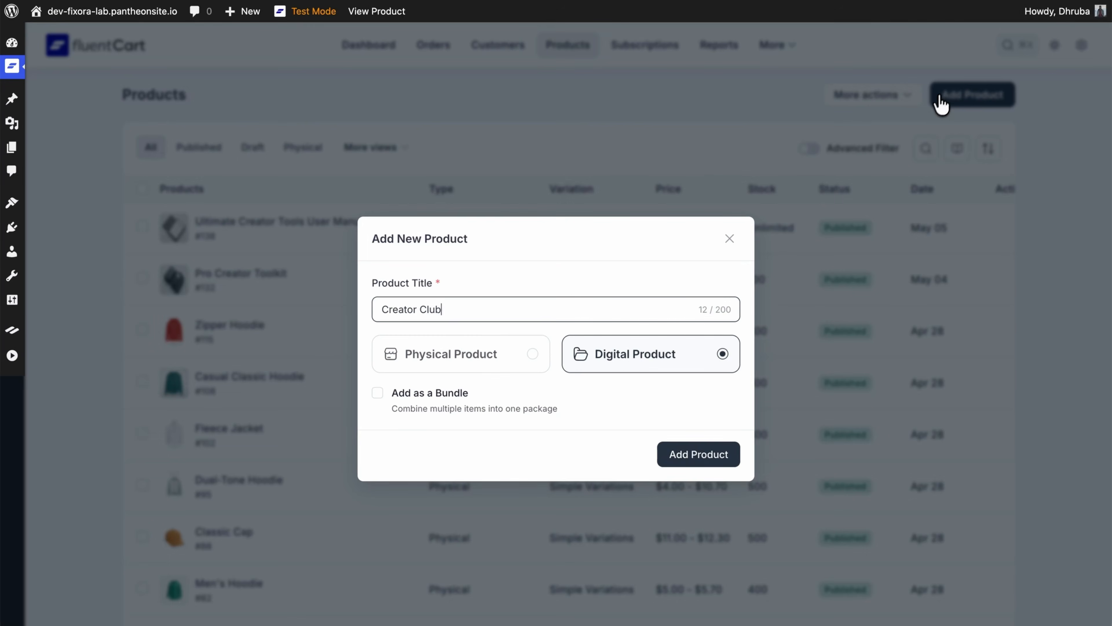
click(688, 454)
Fill in the Creator Club's short description, beginning "The Creator Club is an exclusive", and paste the prepared long description.
click(376, 313)
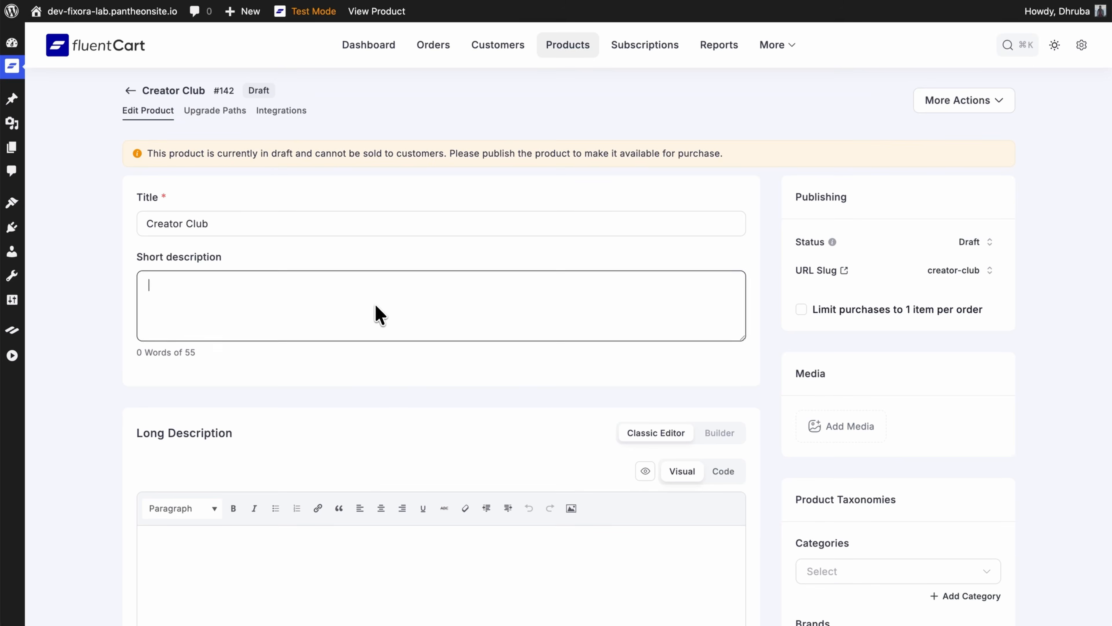
text(The Creator Club is an exclusive, subscription-based inner circle for professional content creators. It provides the essential mentorship, high-end assets, and private networking needed to bridge the gap between owning premium gear and building a sustainable, high-growth digital business.)
scroll(414, 406, down, 10)
click(397, 241)
key(super+v)
Turn on subscription pricing for the Creator Club with price 25.00 and compare-at price 30.00.
scroll(422, 285, down, 2)
scroll(438, 319, down, 3)
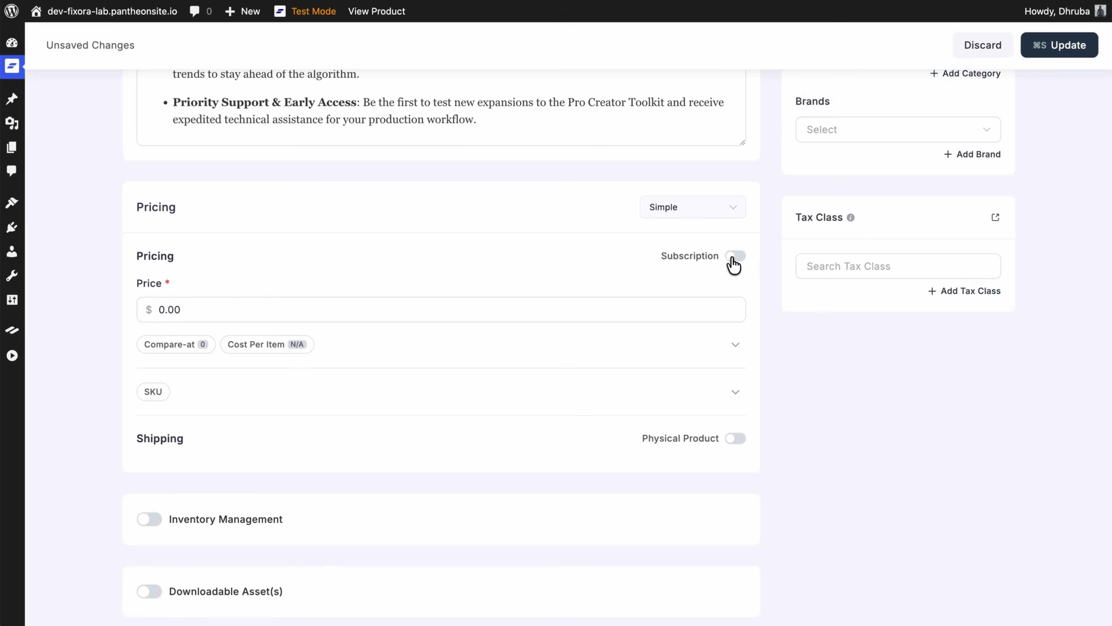
click(734, 257)
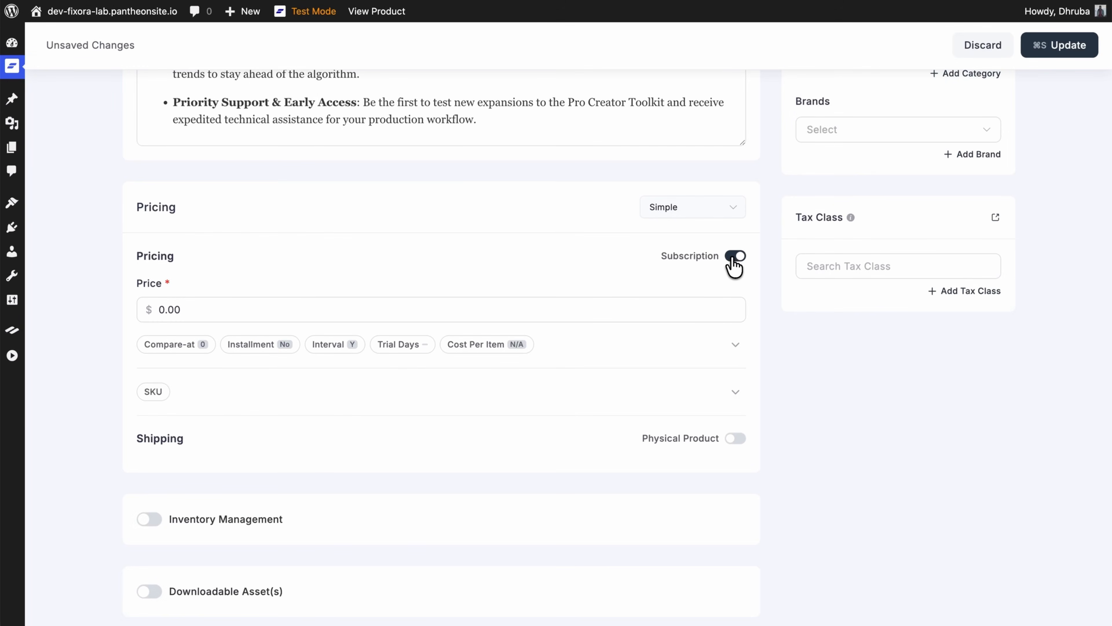
click(738, 344)
click(555, 310)
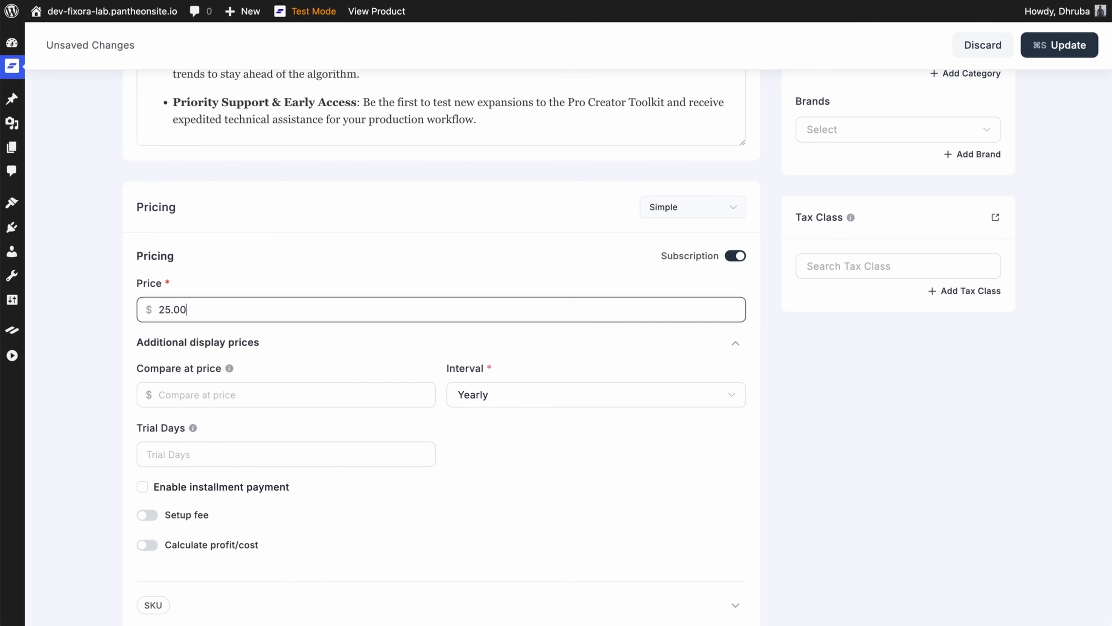
click(305, 394)
text(30.00)
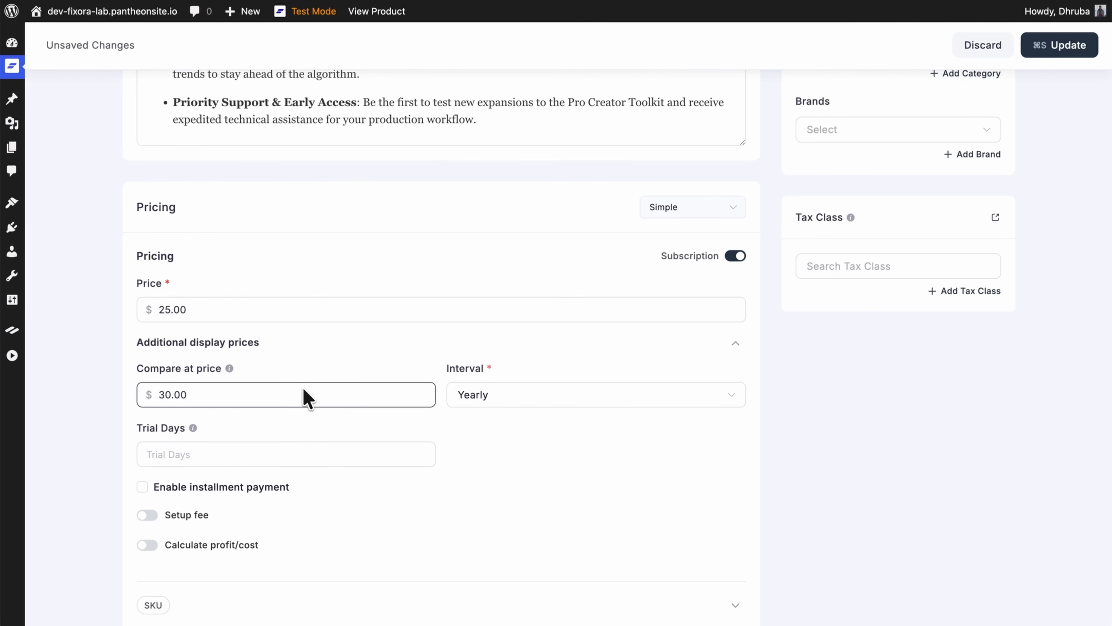
Set the subscription's billing interval to Monthly and its trial period to 7 days.
click(486, 394)
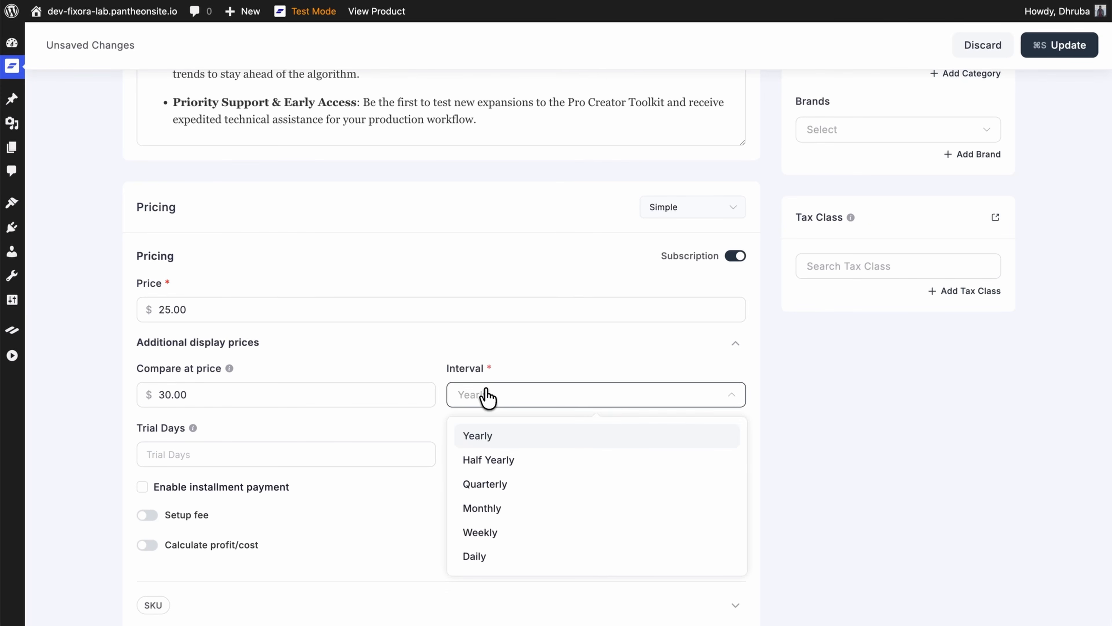
click(476, 508)
click(345, 460)
text(7)
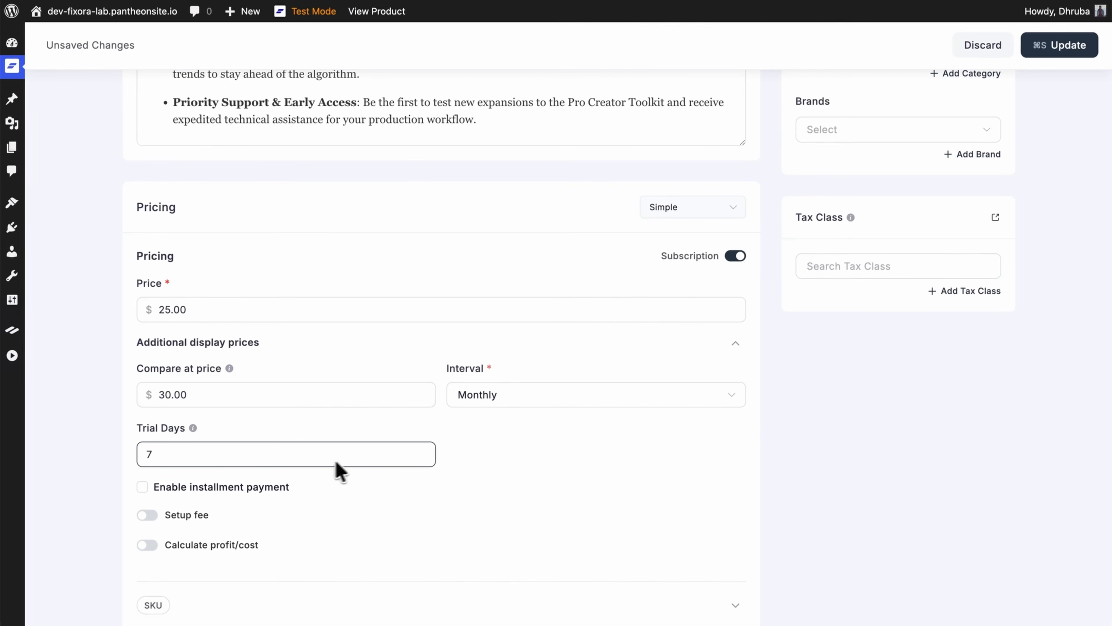
Enable installment payment and the setup fee for the Creator Club subscription.
click(143, 486)
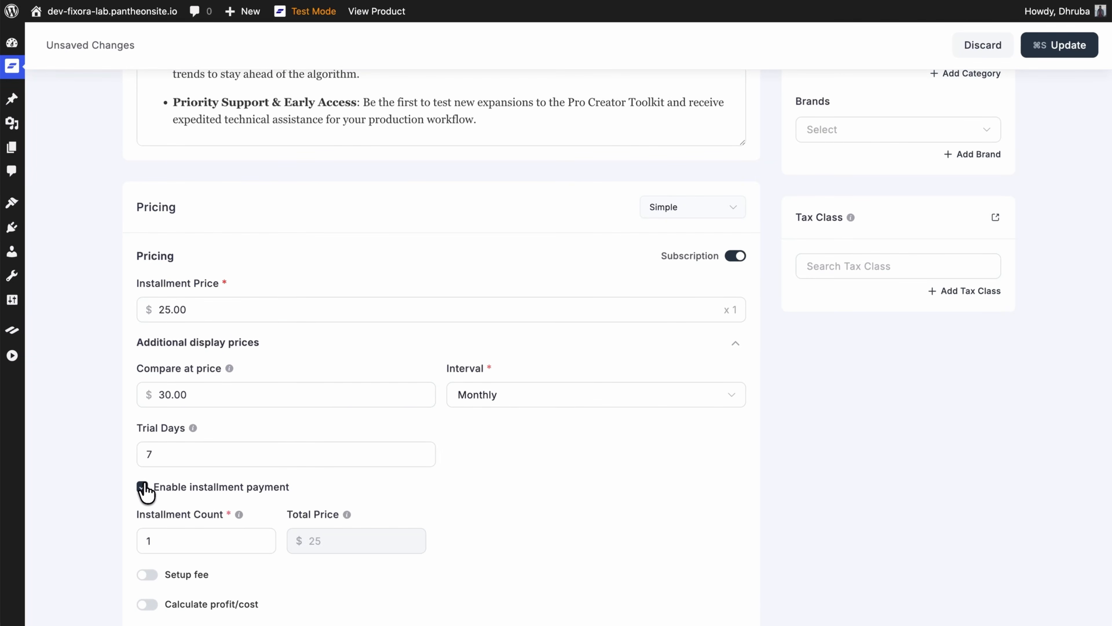
click(148, 574)
scroll(122, 576, down, 3)
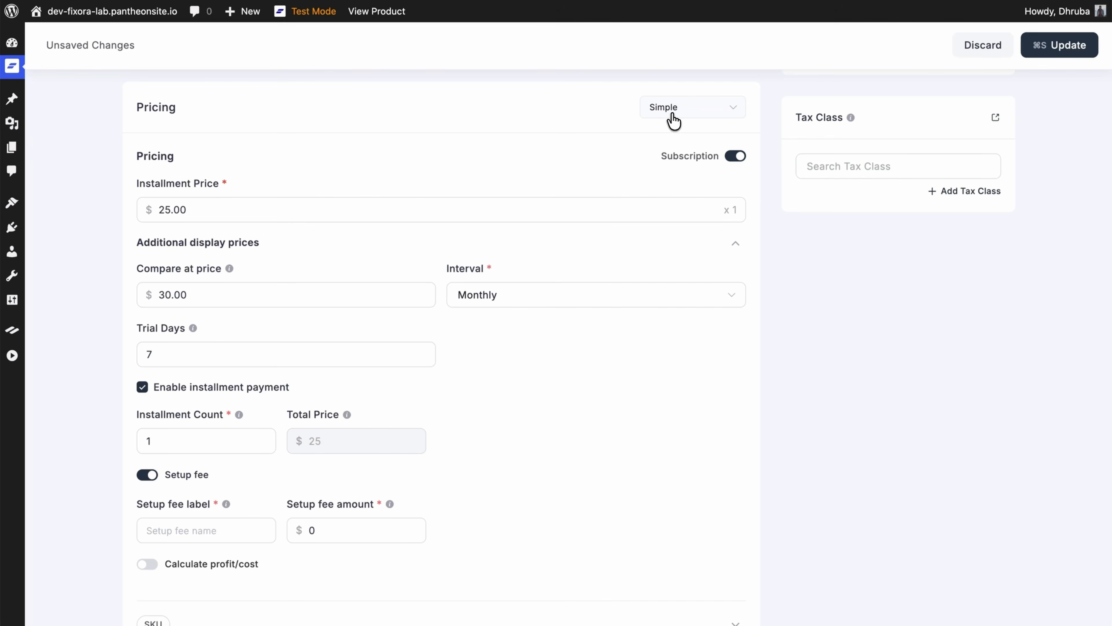
Switch the Creator Club's pricing type to Simple Variations and back to Simple.
click(673, 120)
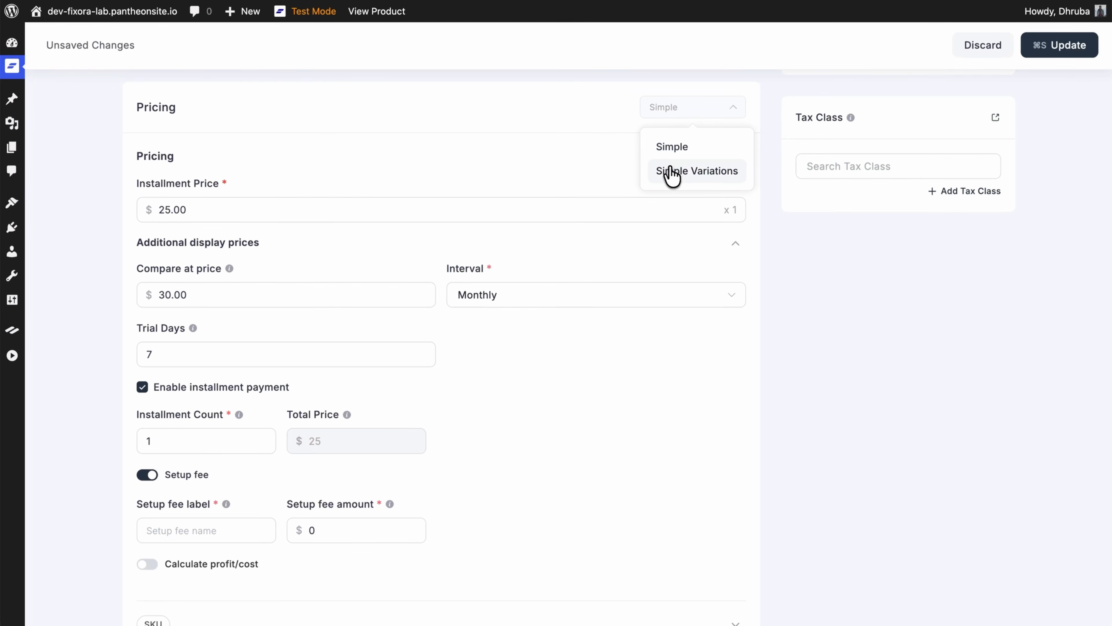
click(683, 173)
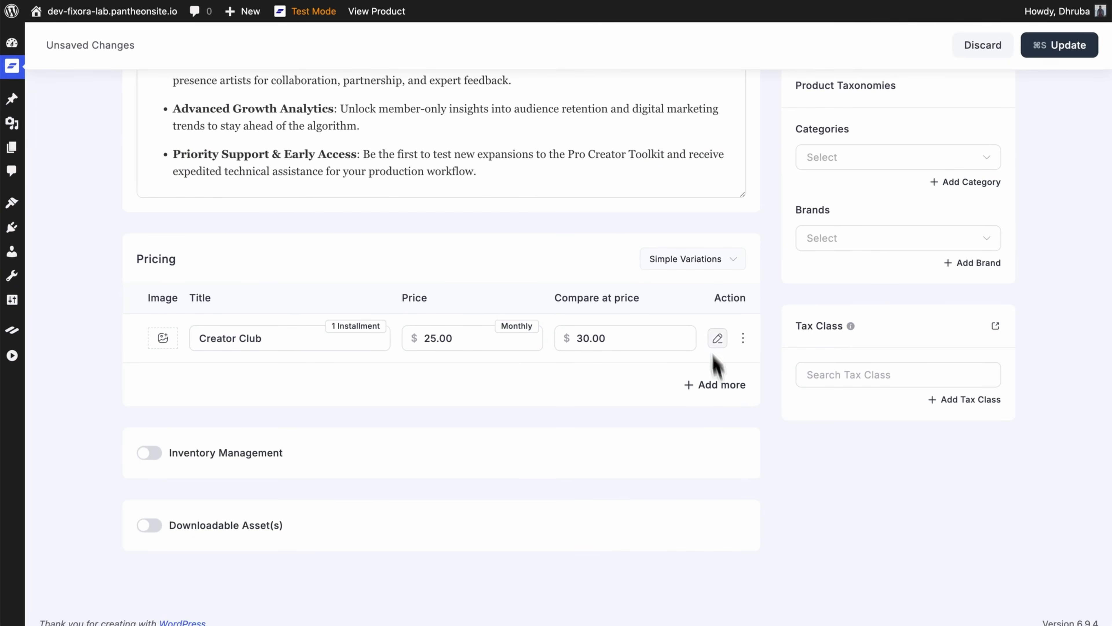
click(694, 265)
click(692, 294)
Set the Creator Club product's status to Publish and save the changes.
scroll(765, 249, up, 10)
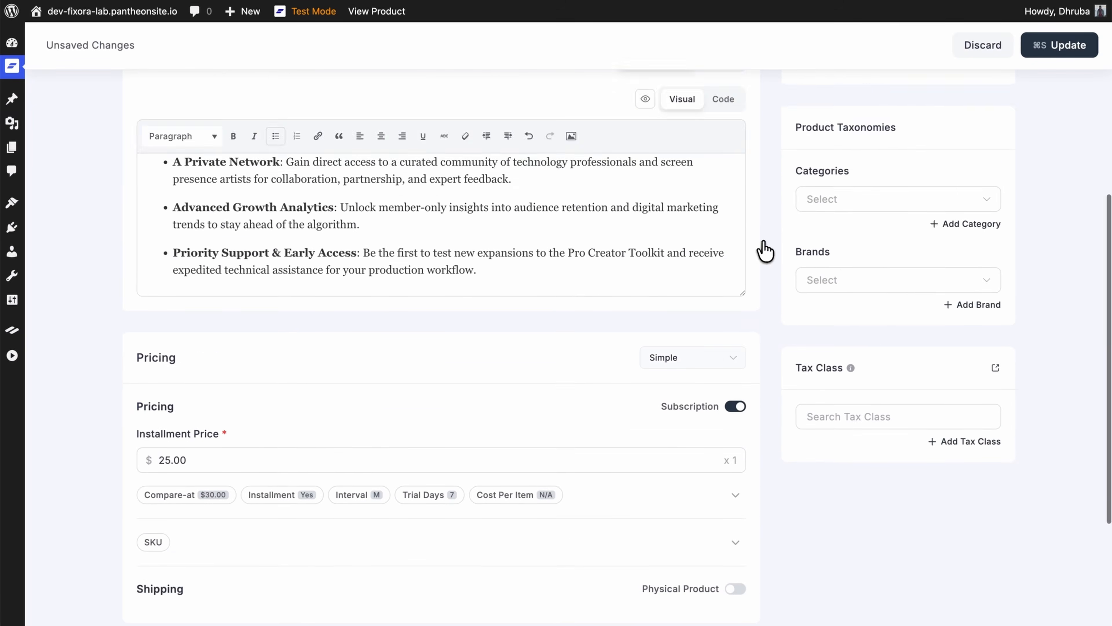
click(966, 238)
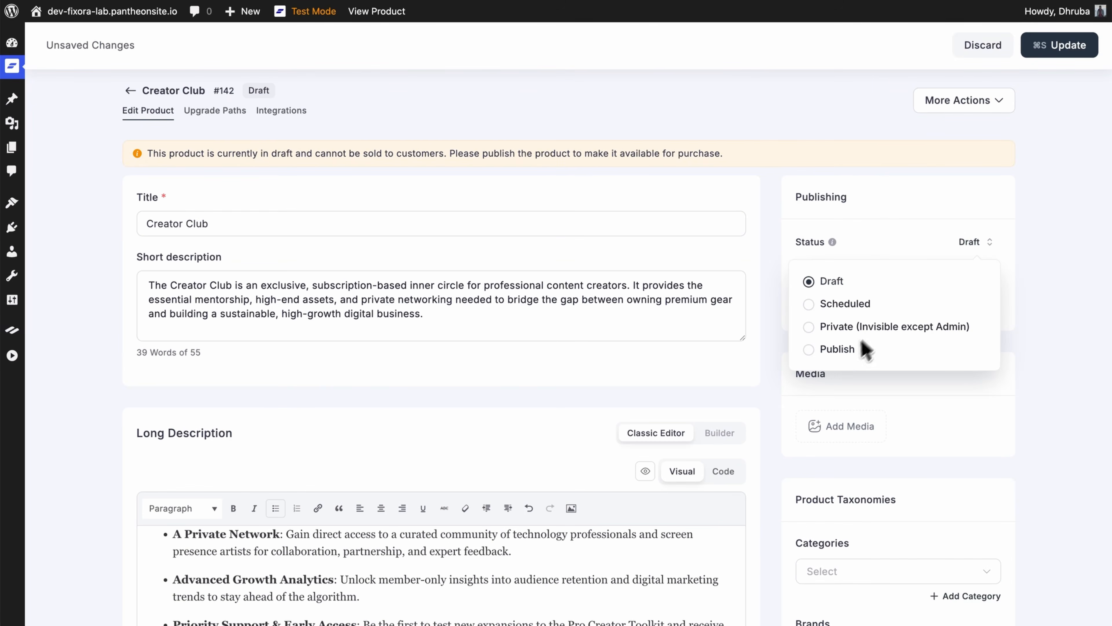
click(847, 350)
click(1056, 43)
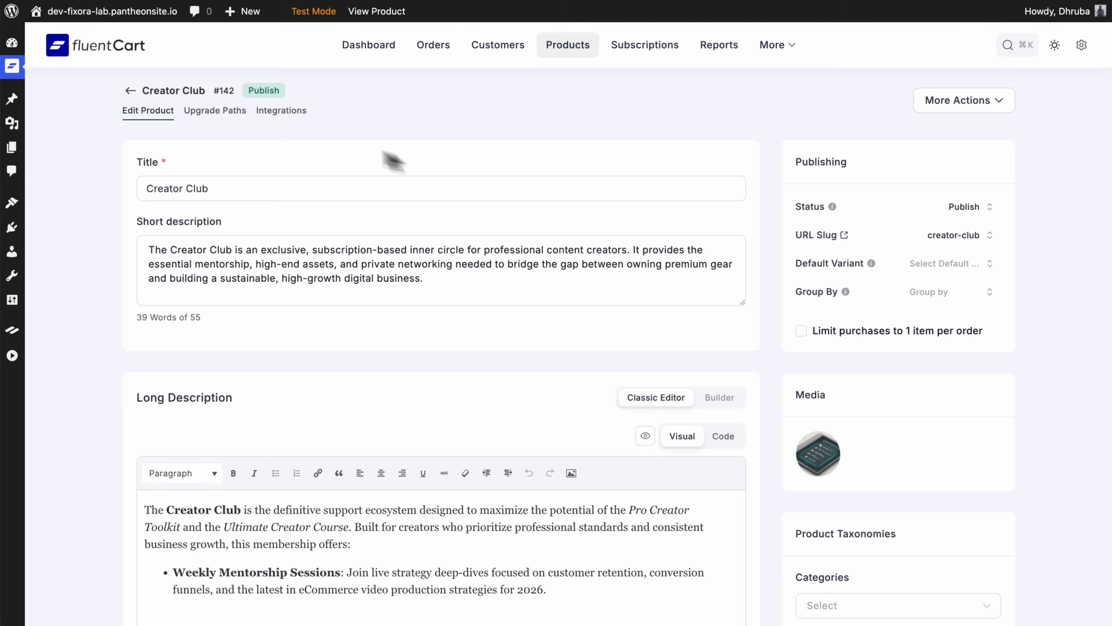
Add a FluentCommunity integration to the Creator Club that adds customers to the Start Here (Get Started) space.
click(285, 115)
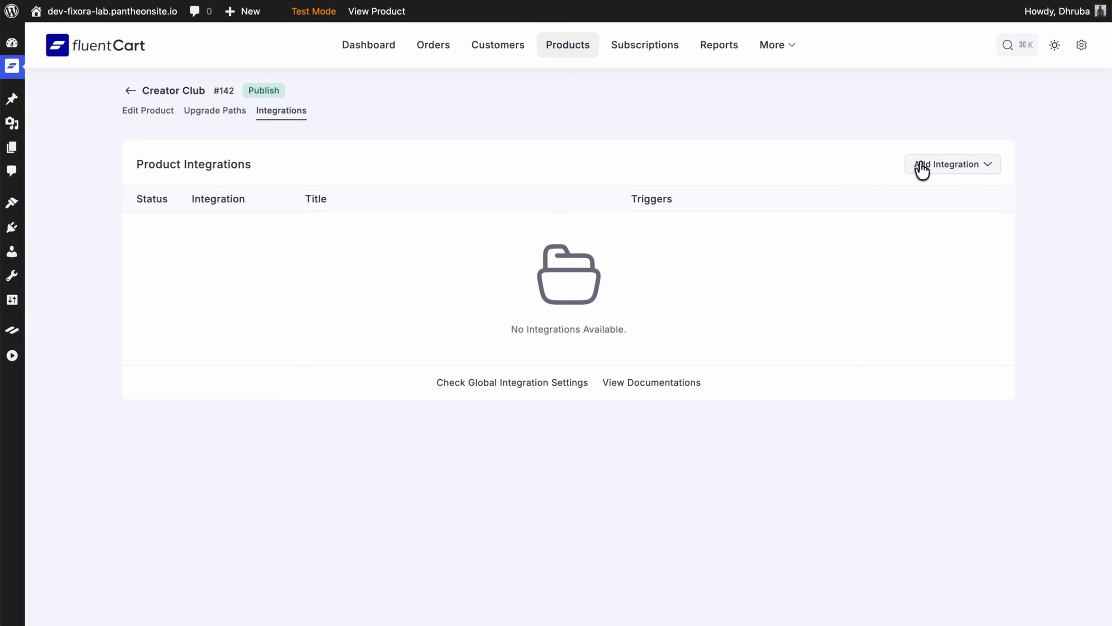
click(921, 169)
click(907, 252)
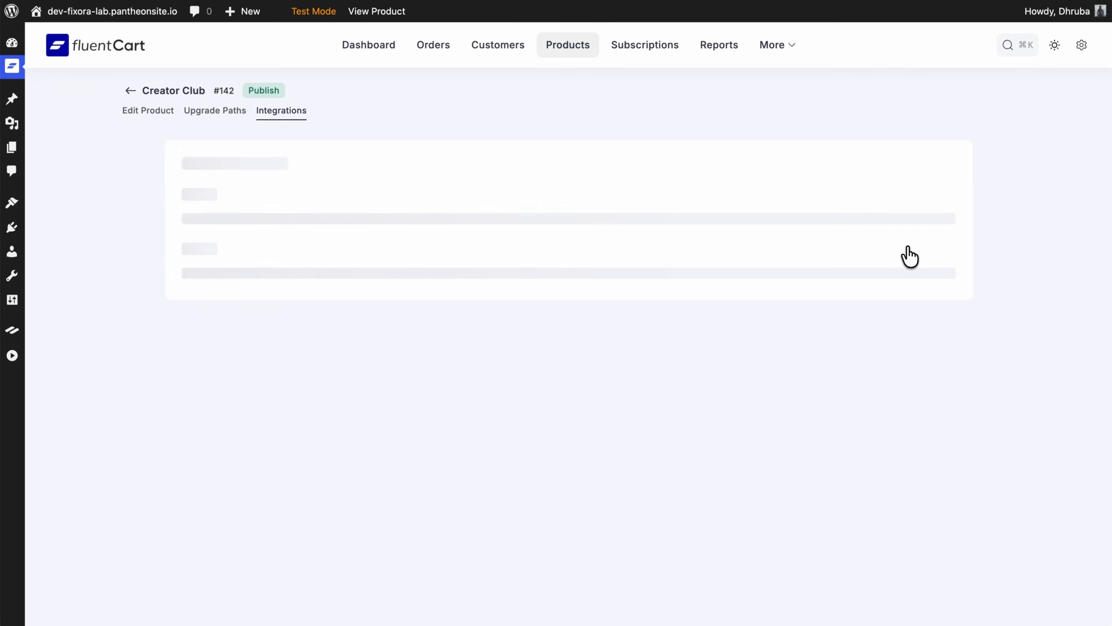
click(821, 276)
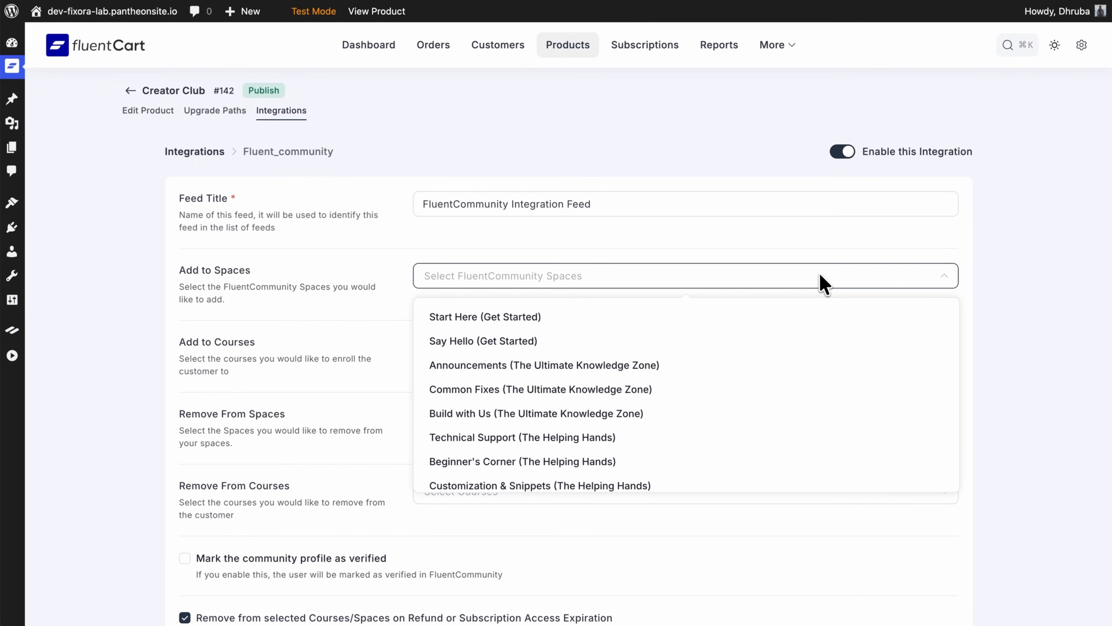
click(762, 317)
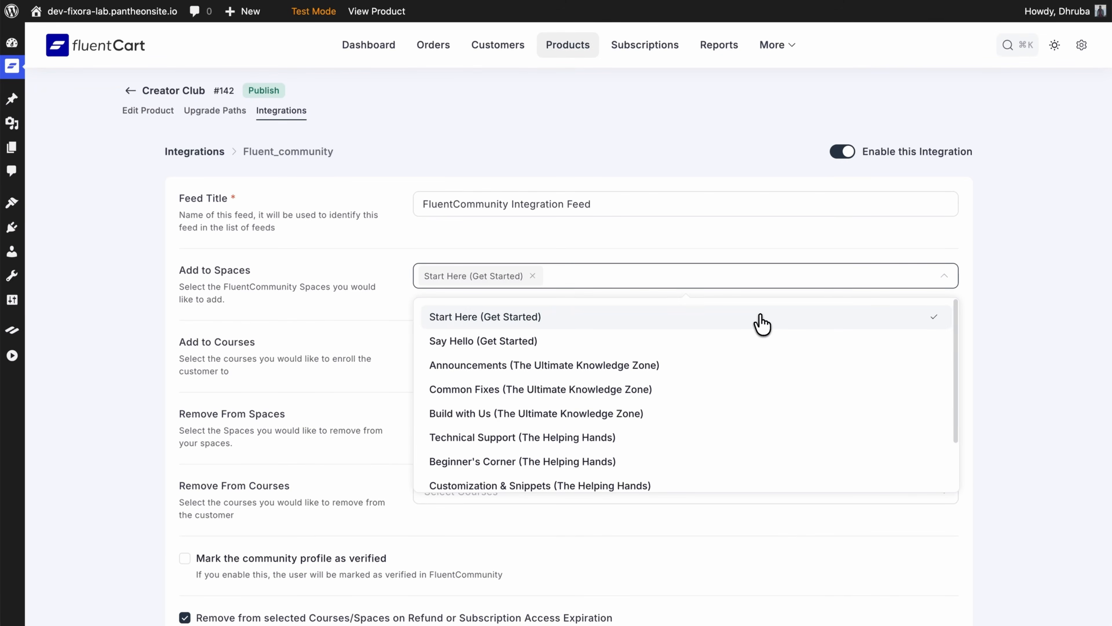
click(787, 285)
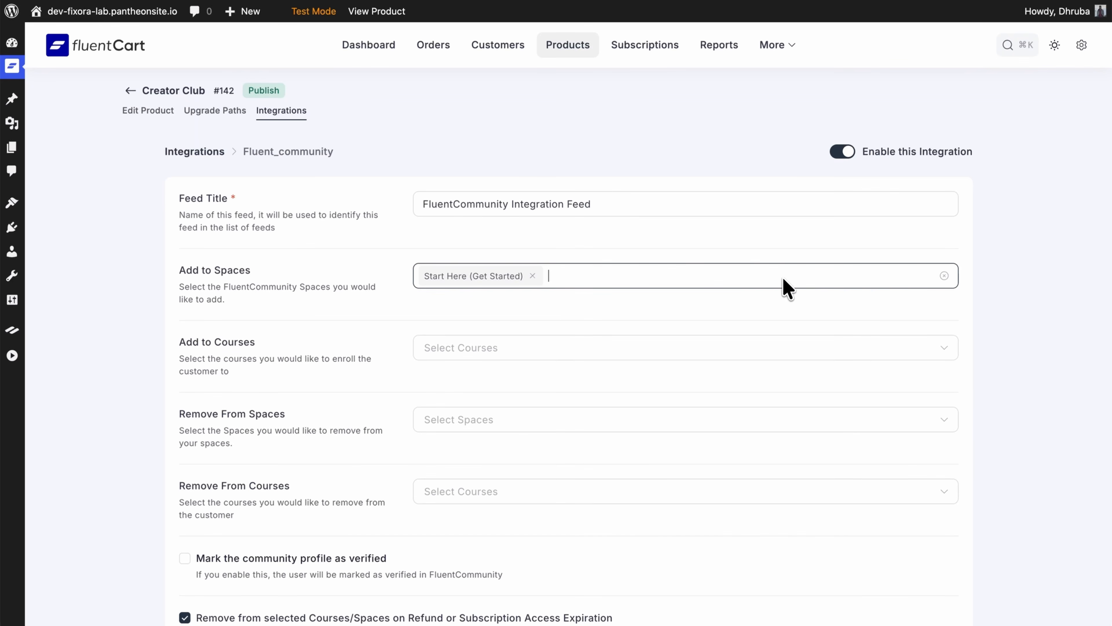
Set the feed's event trigger to Order Paid (Payment / Subscription), leave the variations empty, and create the feed.
scroll(752, 312, down, 5)
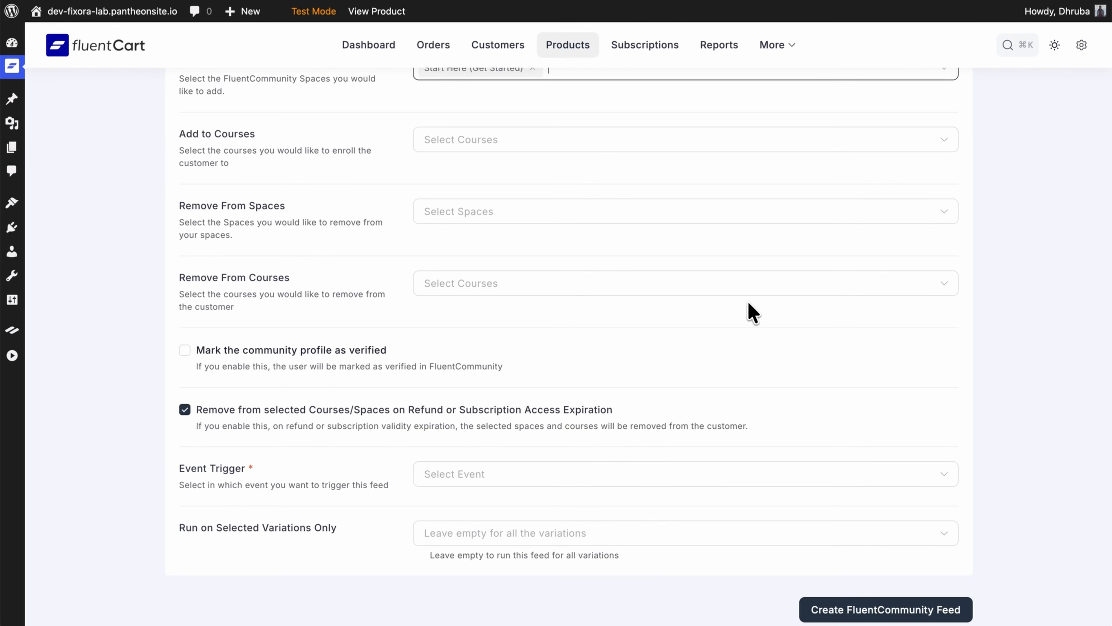
click(587, 471)
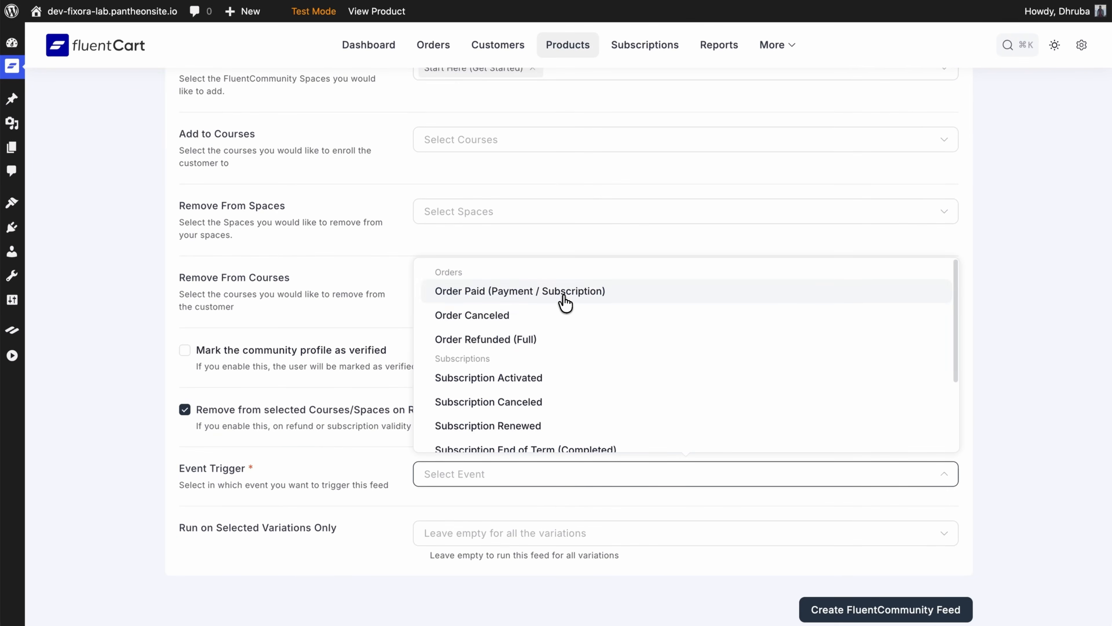
click(564, 293)
click(603, 480)
click(559, 533)
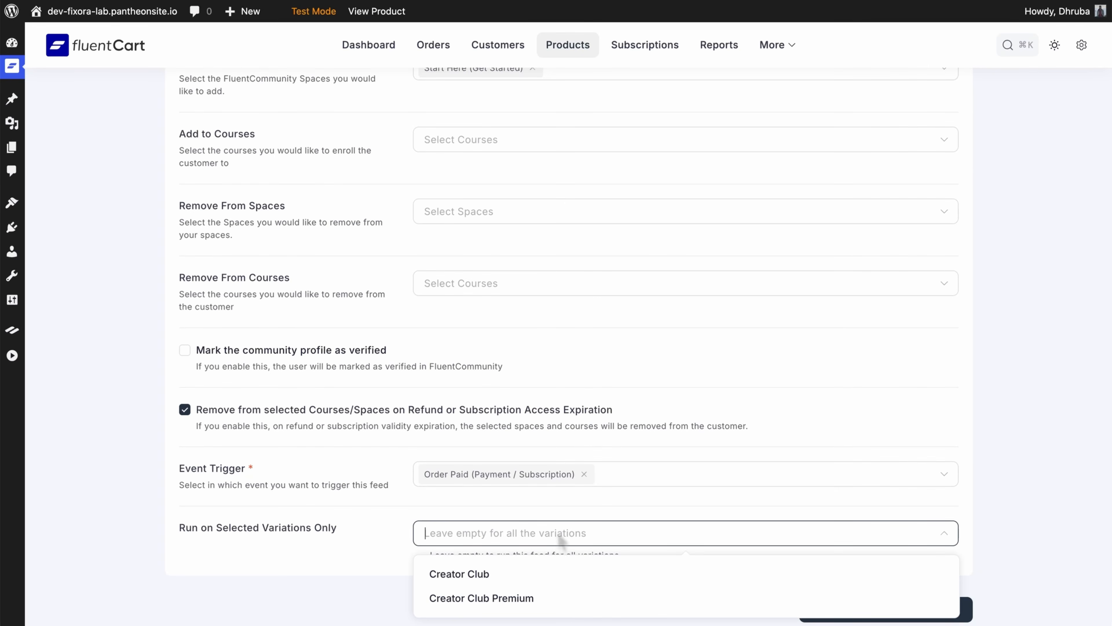
key(Escape)
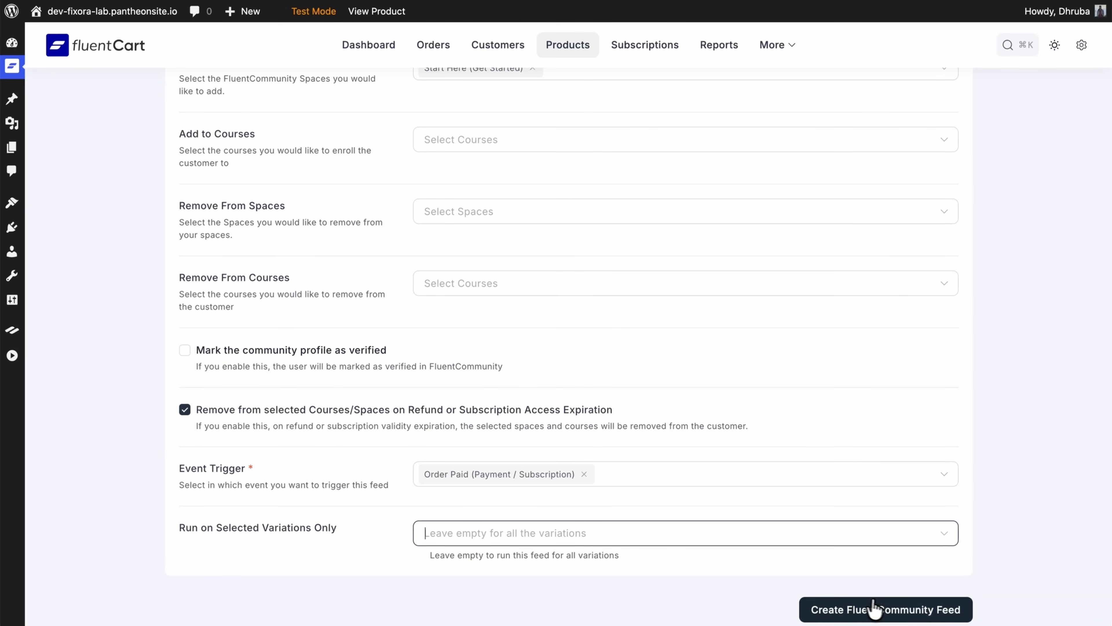
click(881, 609)
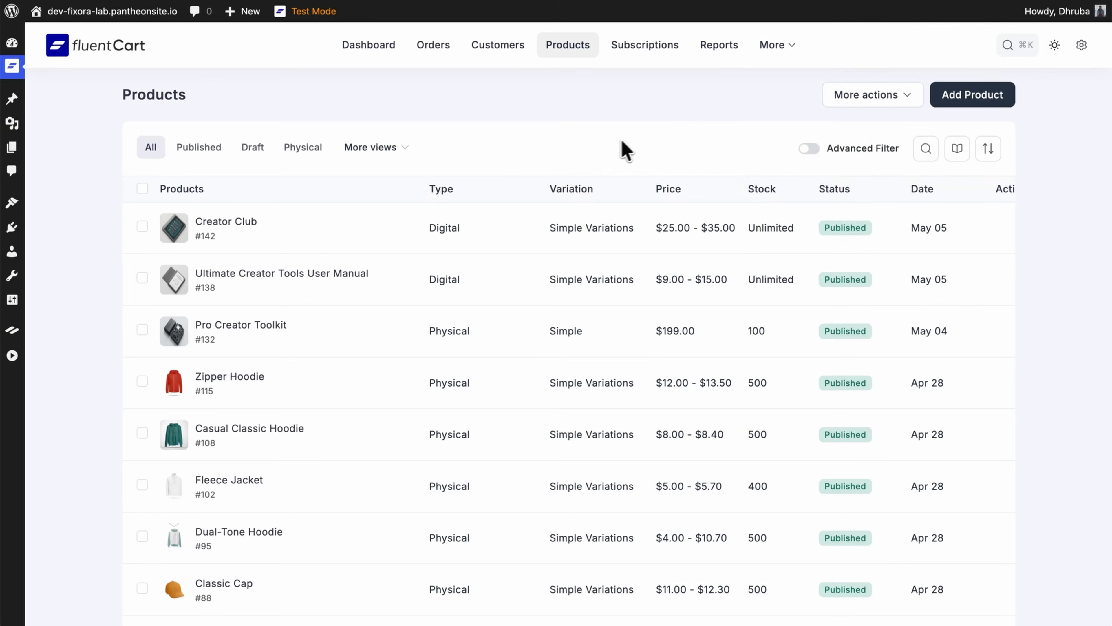
Create an order bump named The Cinematic Studio LUT & Color Grading Pack with the Pro Creator Toolkit as its product.
mouse_move(746, 62)
click(783, 100)
click(958, 104)
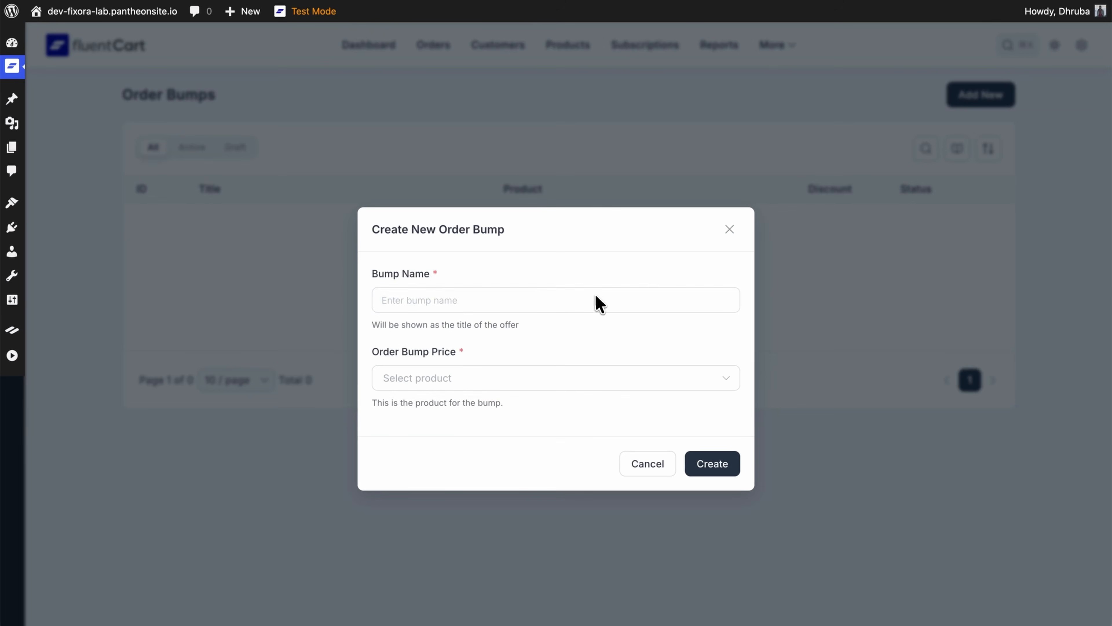
click(597, 300)
text(The Cinematic Studio LUT & Color Grading Pack)
click(548, 376)
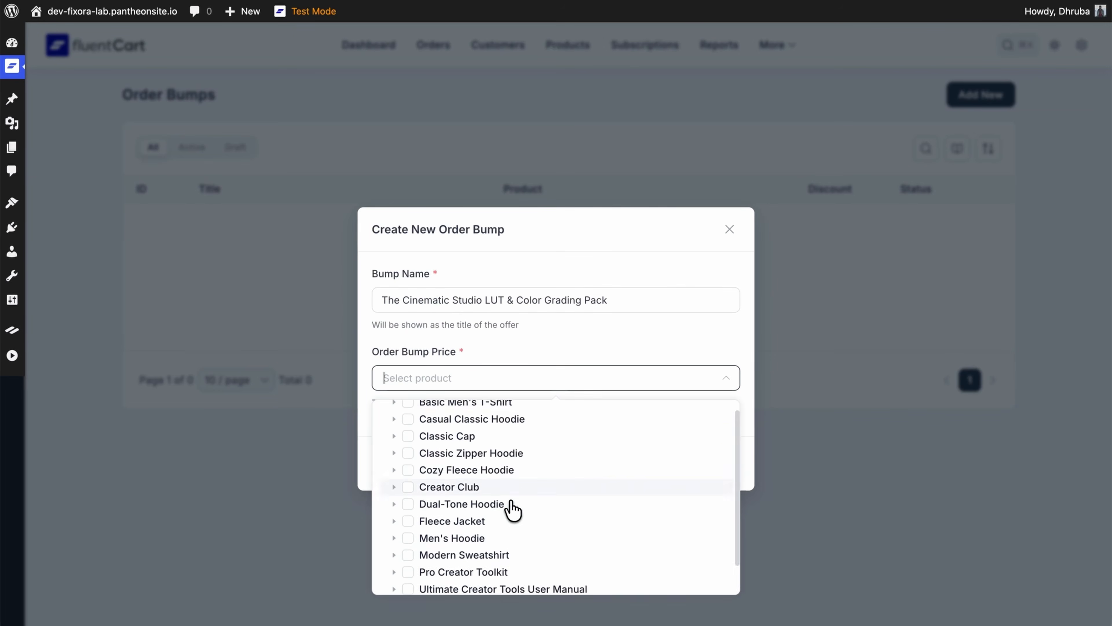
scroll(486, 524, down, 2)
click(407, 544)
click(558, 390)
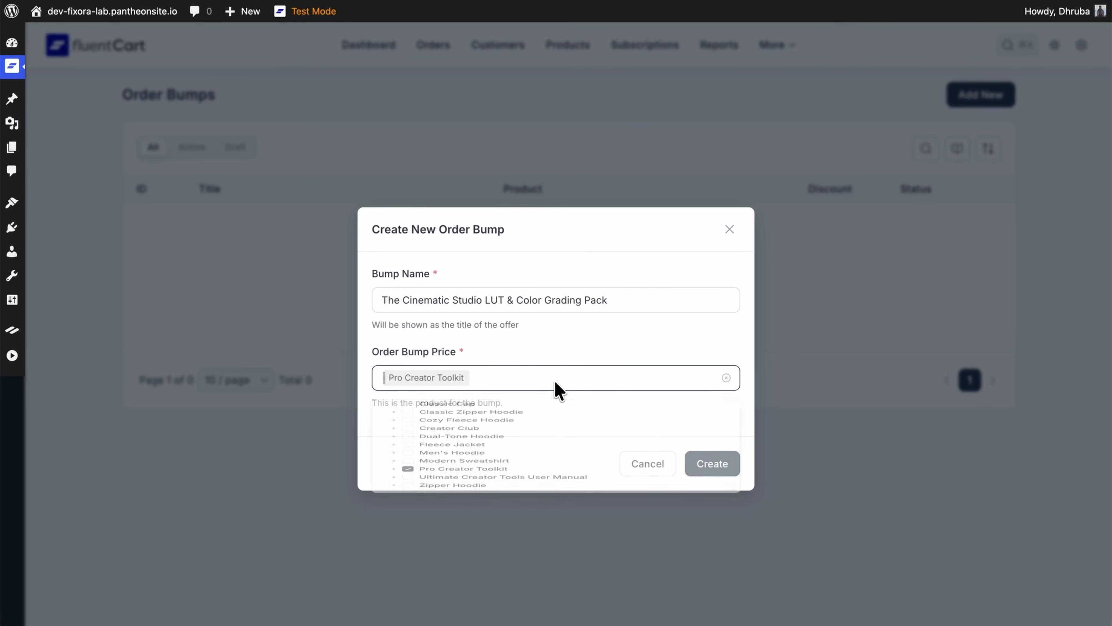
click(713, 464)
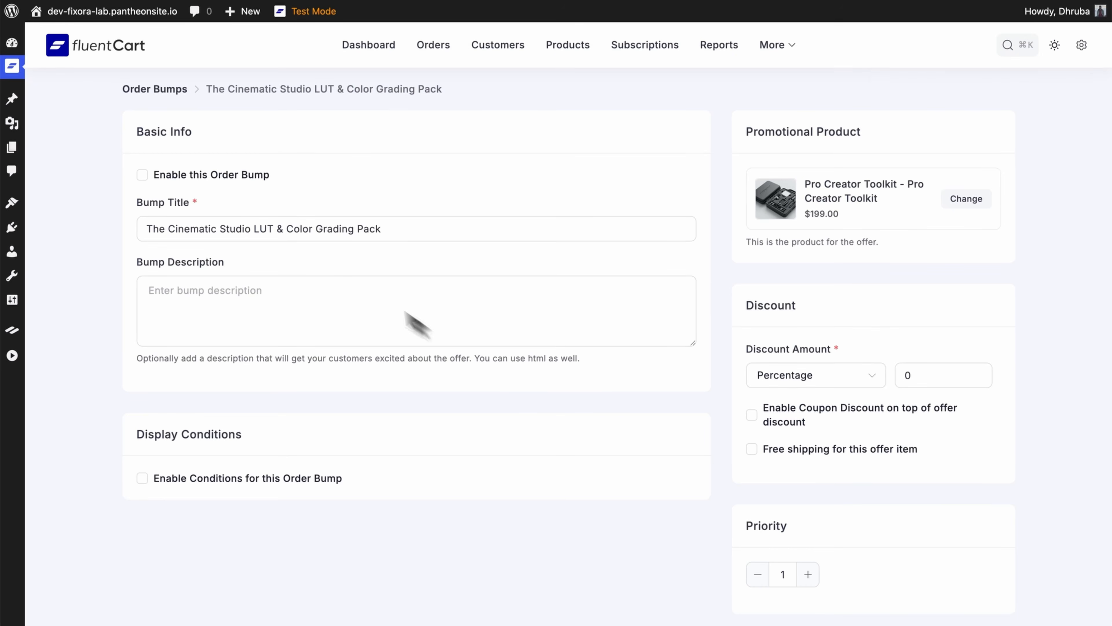
Enable the order bump and enter a description about premium LUTs giving raw footage a polished, professionally color-graded look.
click(167, 181)
click(262, 310)
text(The physical lighting panel ensures good exposure, but high-end creators want their footage to look professionally color-graded. Offering a pack of premium LUTs (compatible with software like DaVinci Resolve or Premiere) bridges the gap between raw footage and a polished, professional aesthetic.)
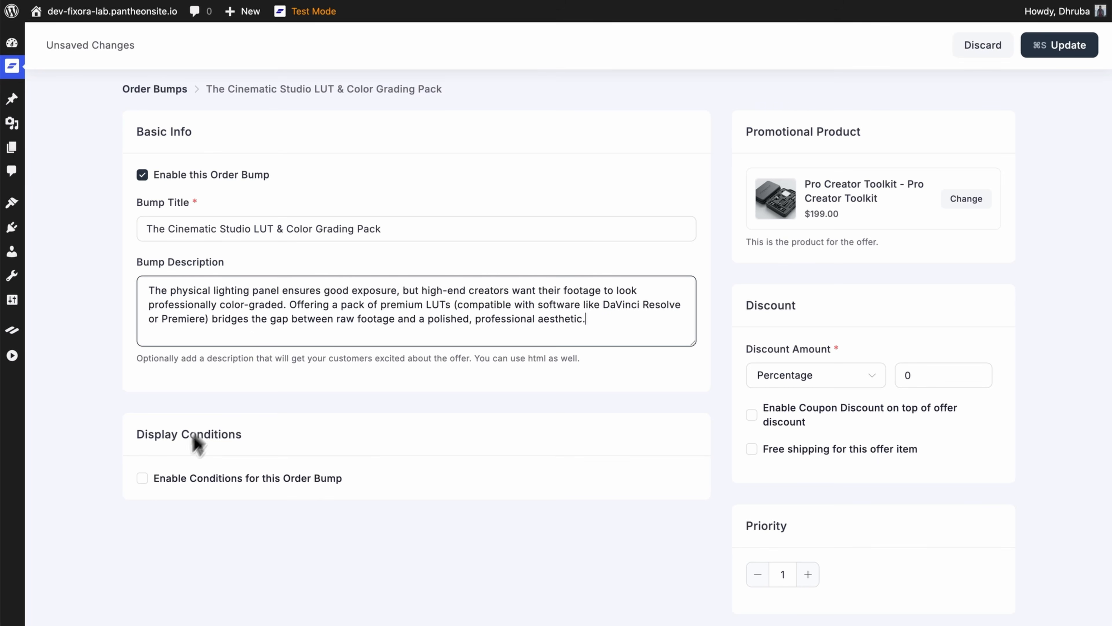
Enable display conditions for the order bump and require that Cart Items Exists matches Pro Creator Toolkit.
click(142, 479)
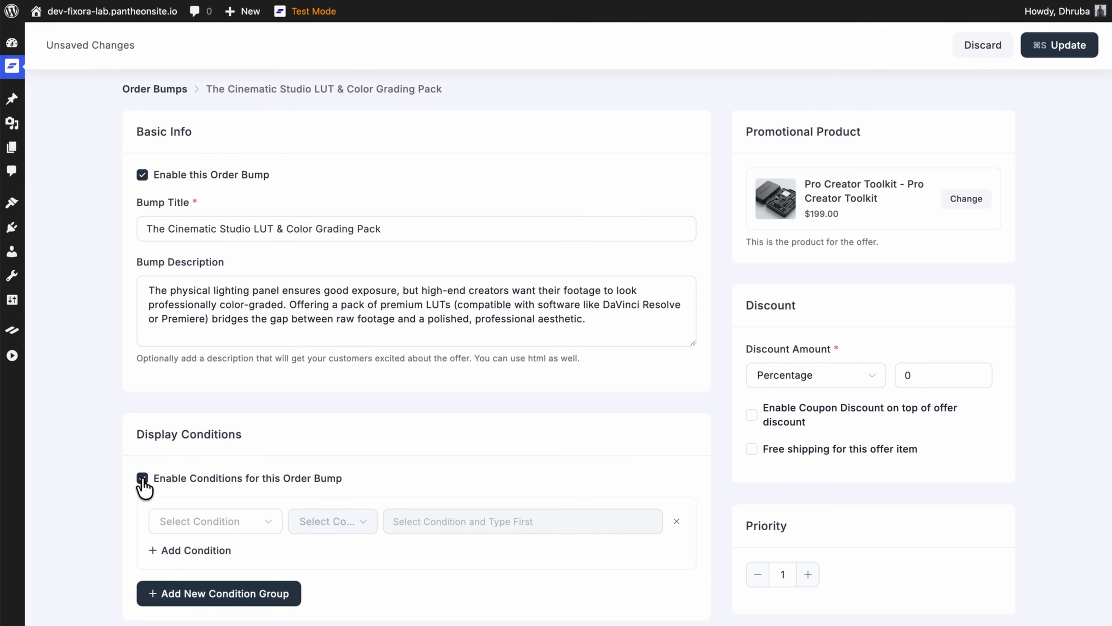
click(194, 523)
click(189, 562)
click(326, 524)
click(322, 562)
click(442, 524)
scroll(450, 449, down, 2)
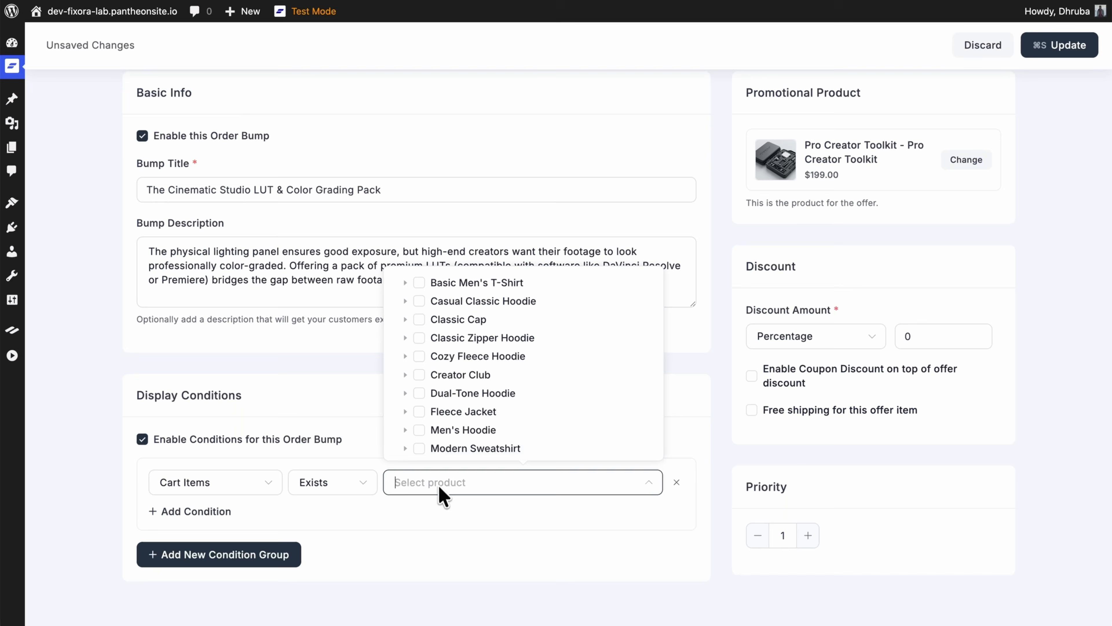
click(419, 407)
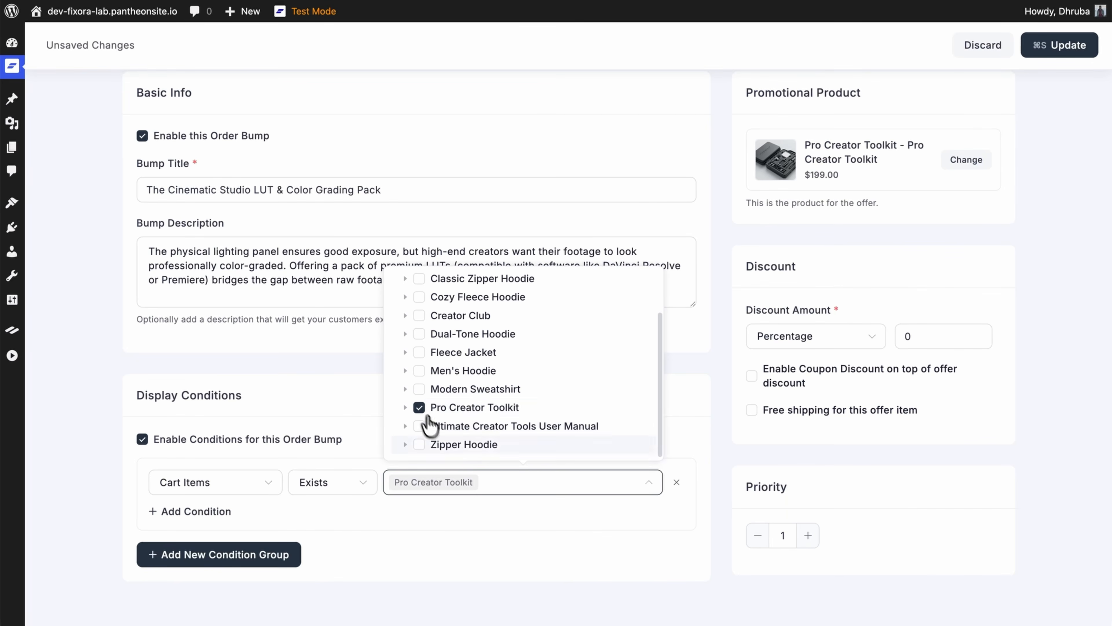
click(487, 479)
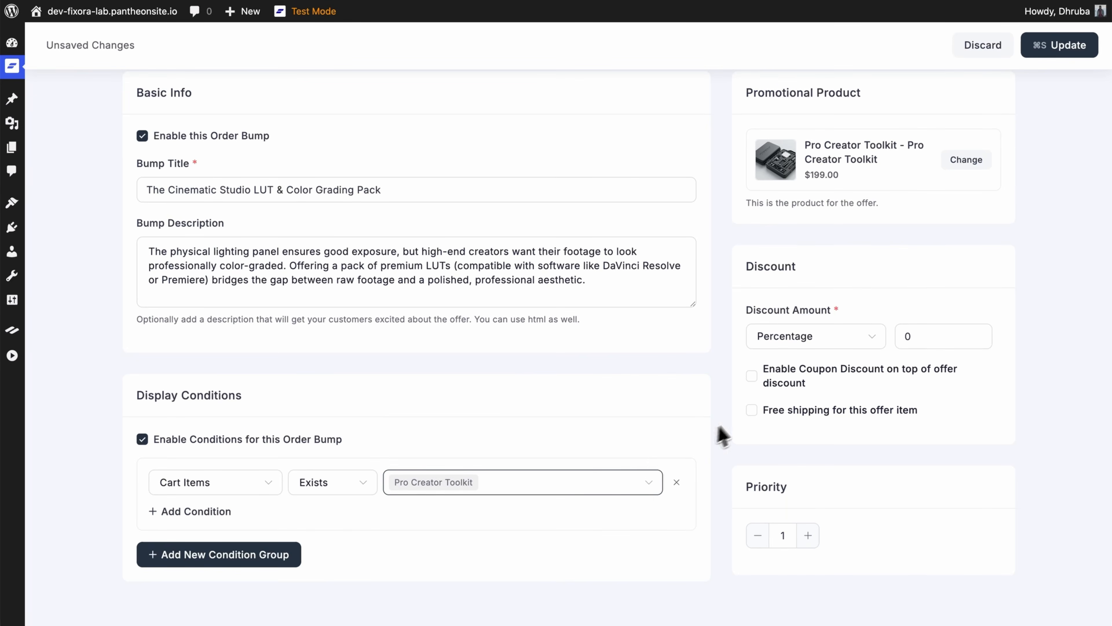
Enable free shipping for the offer item and save the order bump.
click(752, 410)
click(794, 341)
click(793, 341)
click(1056, 44)
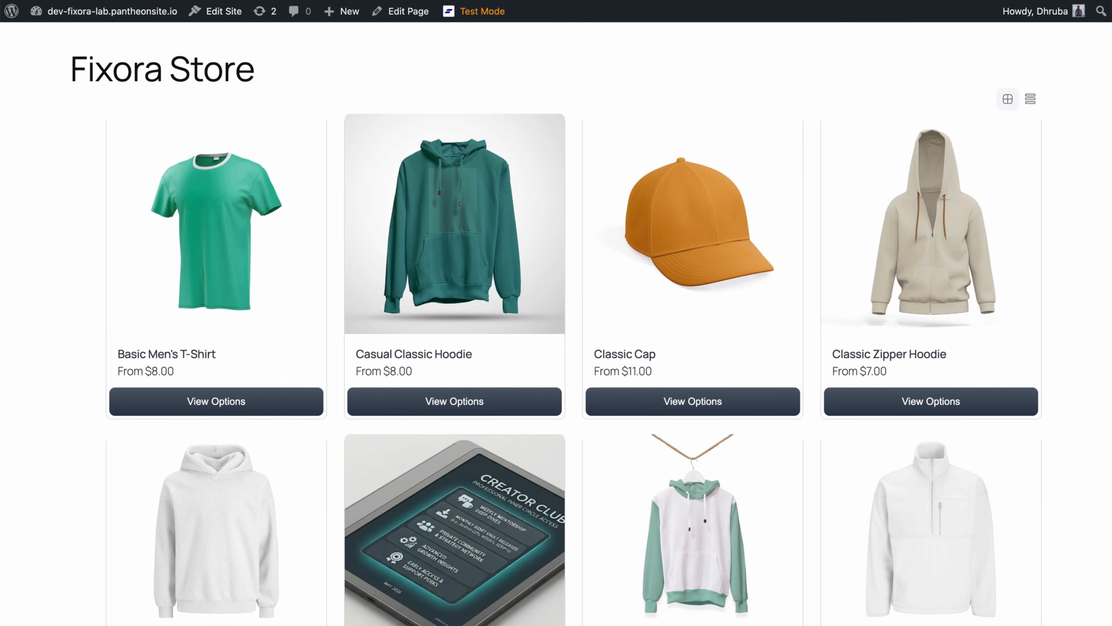
Find the Pro Creator Toolkit in the Fixora Store listing and add it to the cart.
scroll(556, 312, down, 6)
scroll(556, 313, down, 4)
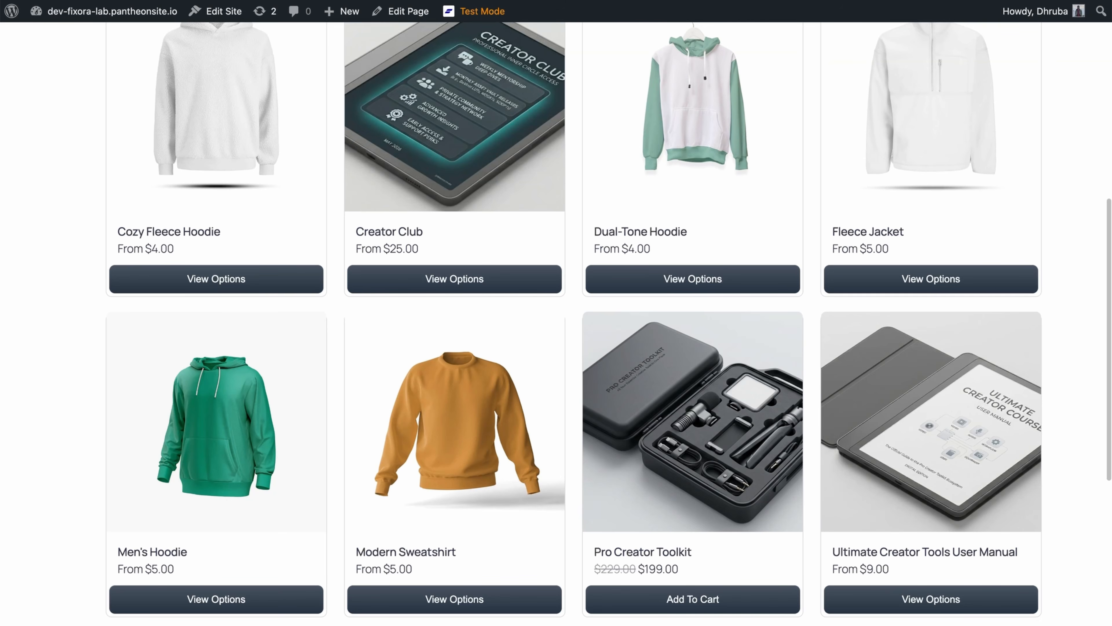
click(678, 555)
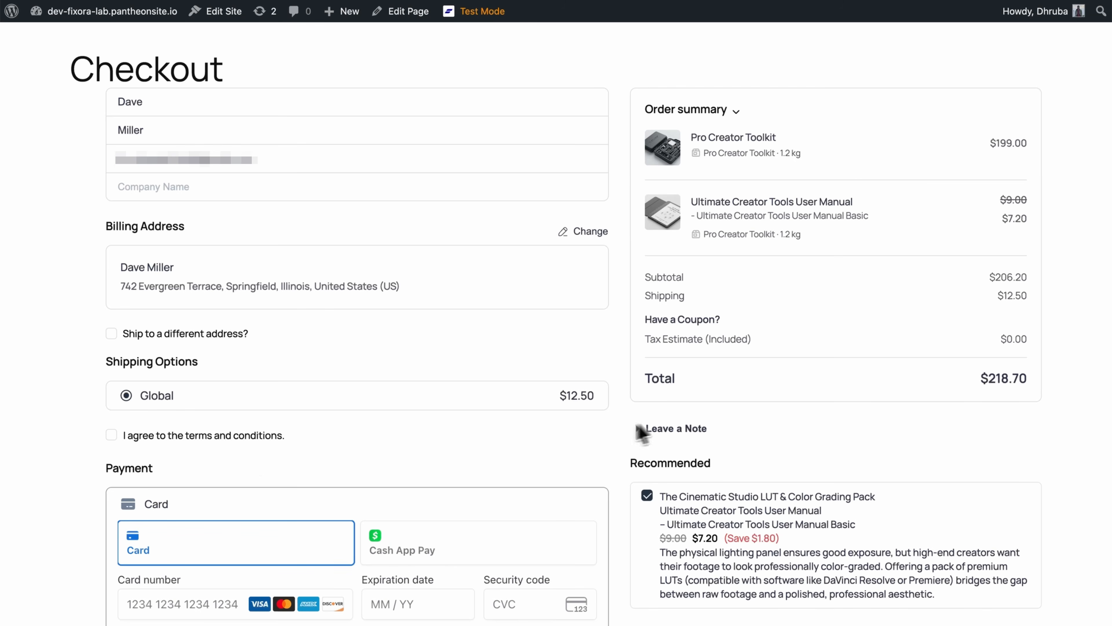
Accept the terms and fill in the card number, expiration date, security code, country United States and ZIP code.
scroll(299, 463, down, 5)
click(216, 400)
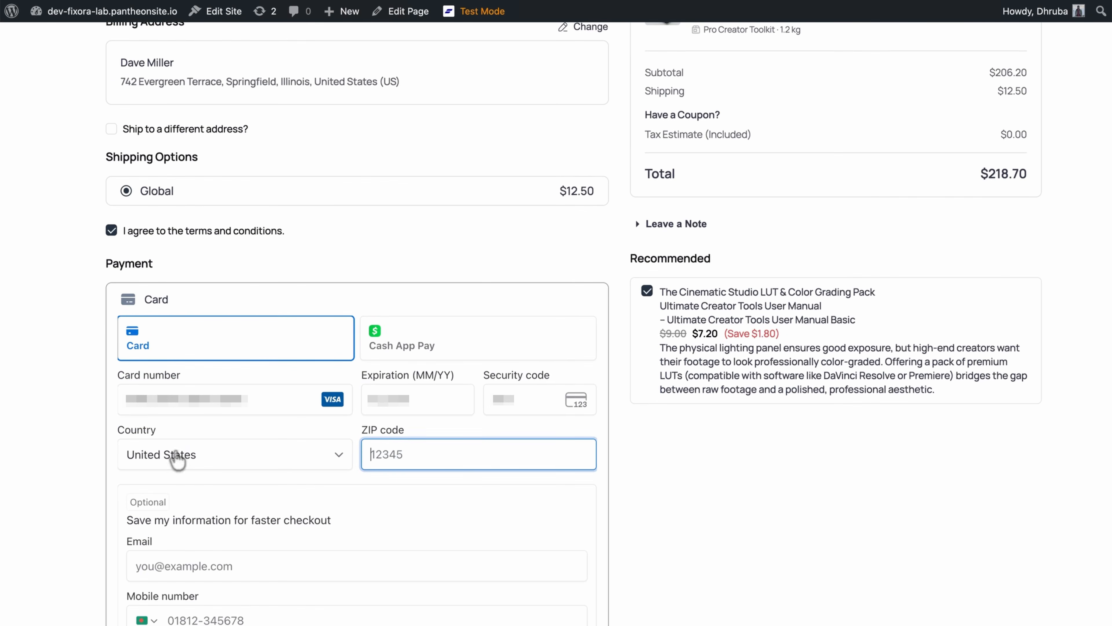
scroll(188, 478, down, 4)
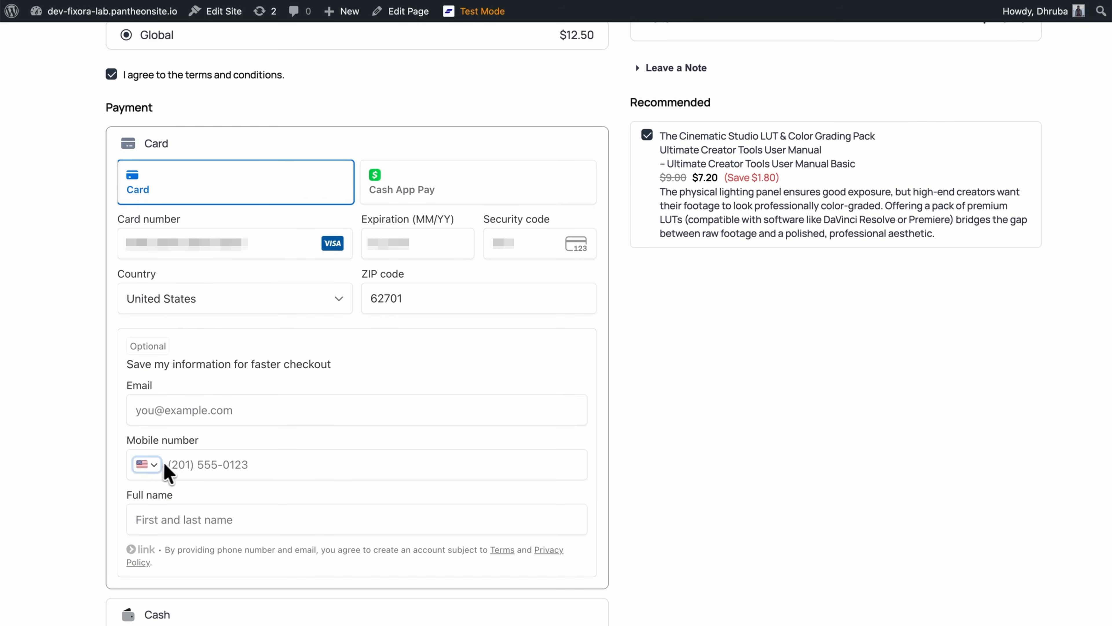
Fill in the customer's US mobile number and name for faster checkout, and place the order.
click(142, 464)
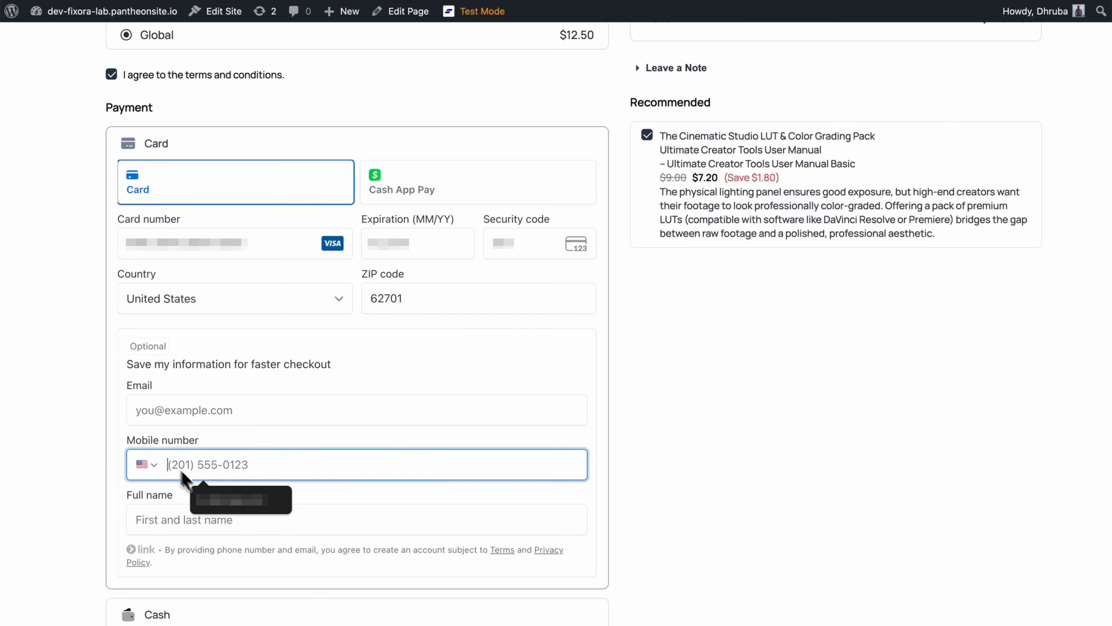
click(231, 514)
text(D)
click(228, 553)
scroll(219, 565, down, 2)
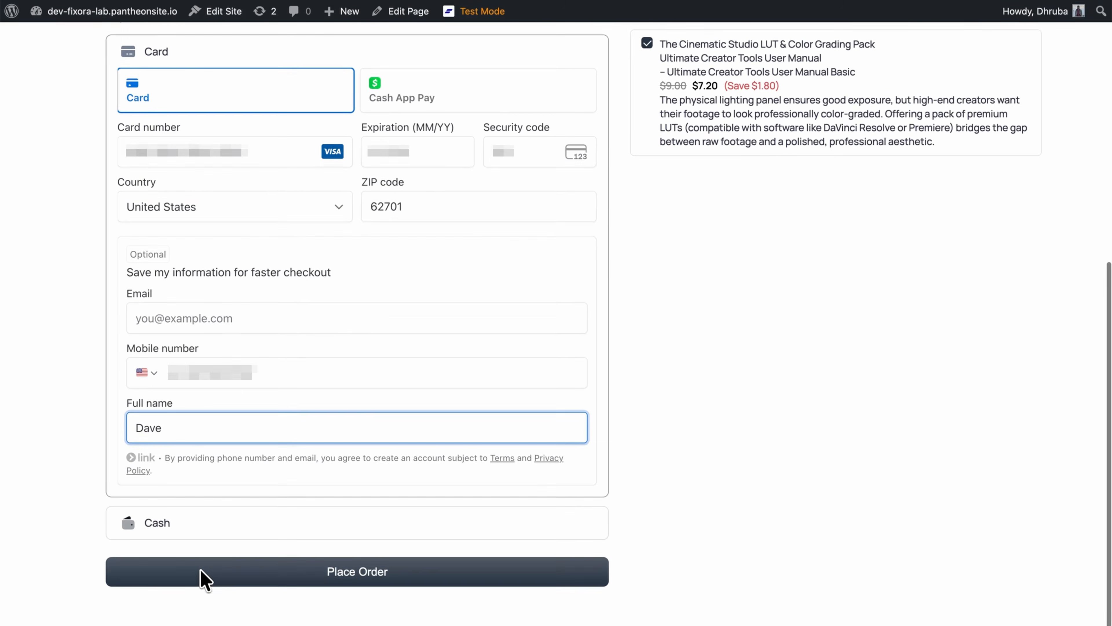
click(278, 569)
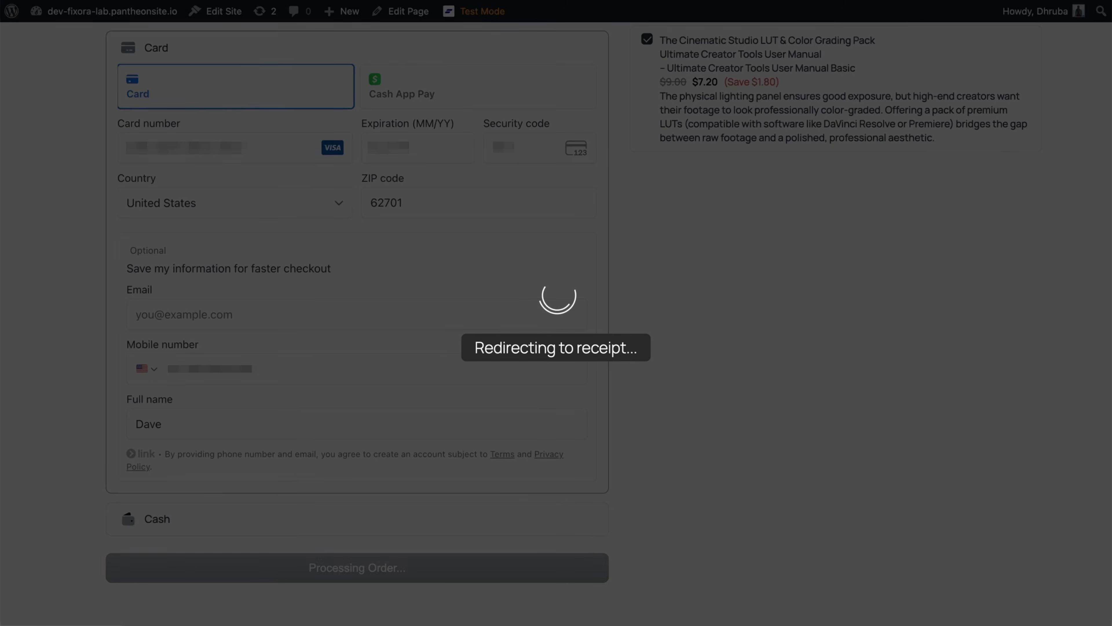
Place the order for the Ultimate Creator Tools User Manual and download Ultimate-Creator-Tools.pdf to the Downloads folder.
scroll(574, 350, down, 2)
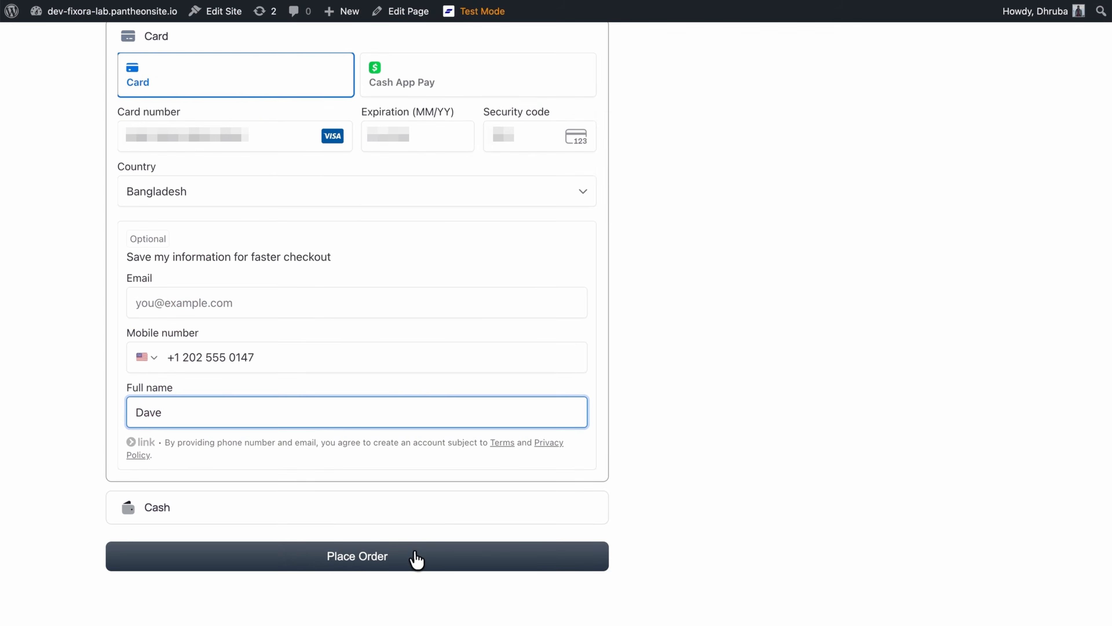
click(415, 554)
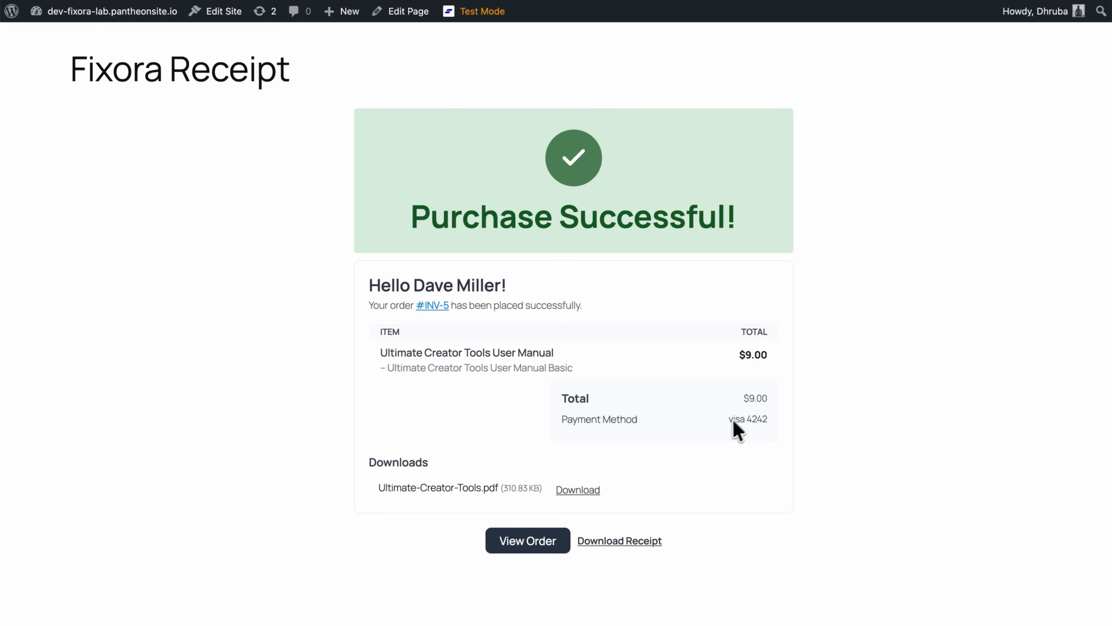
click(579, 490)
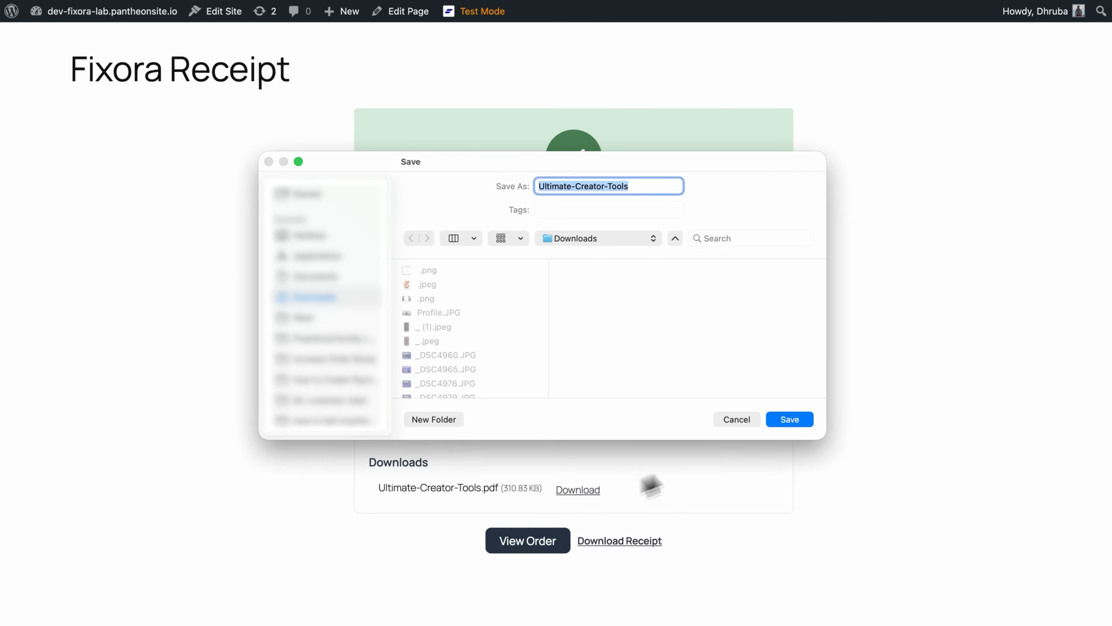
click(784, 421)
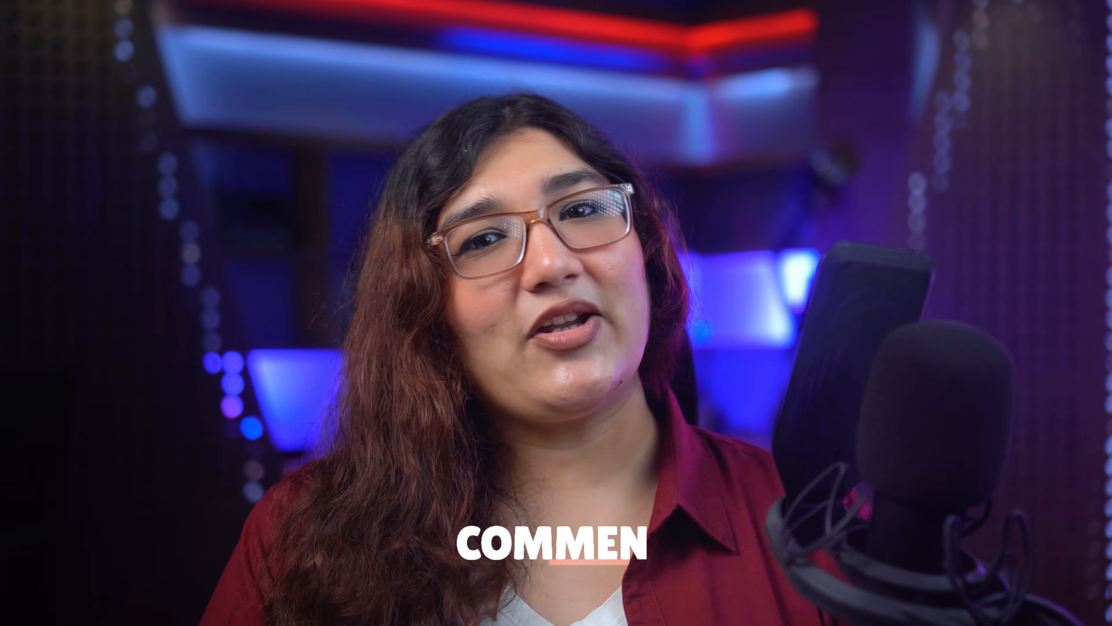
scroll(414, 609, down, 2)
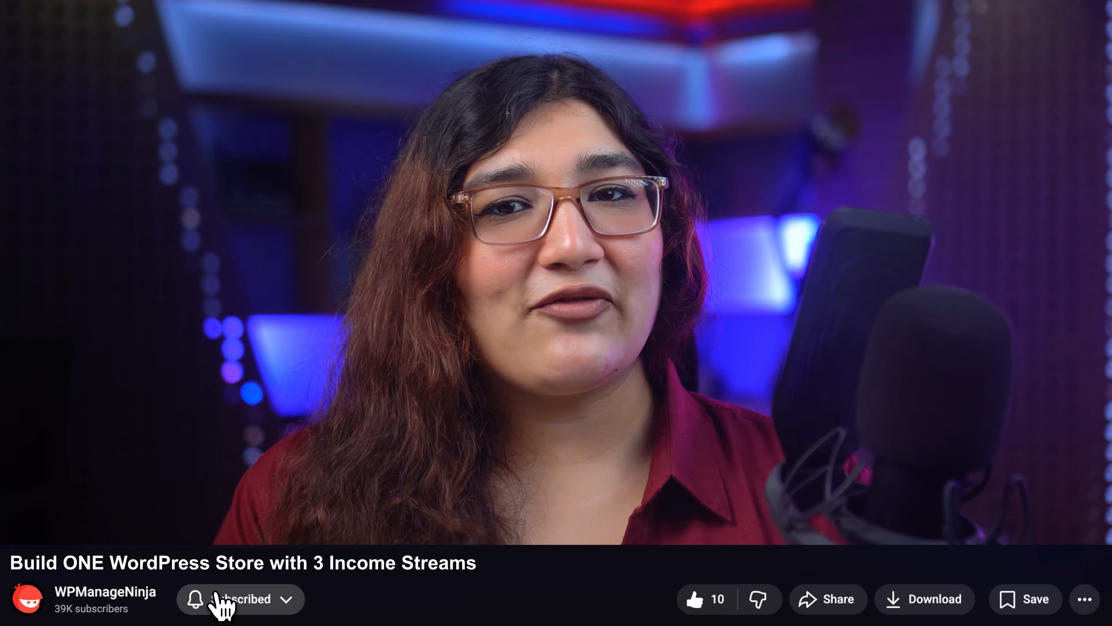
scroll(556, 313, up, 2)
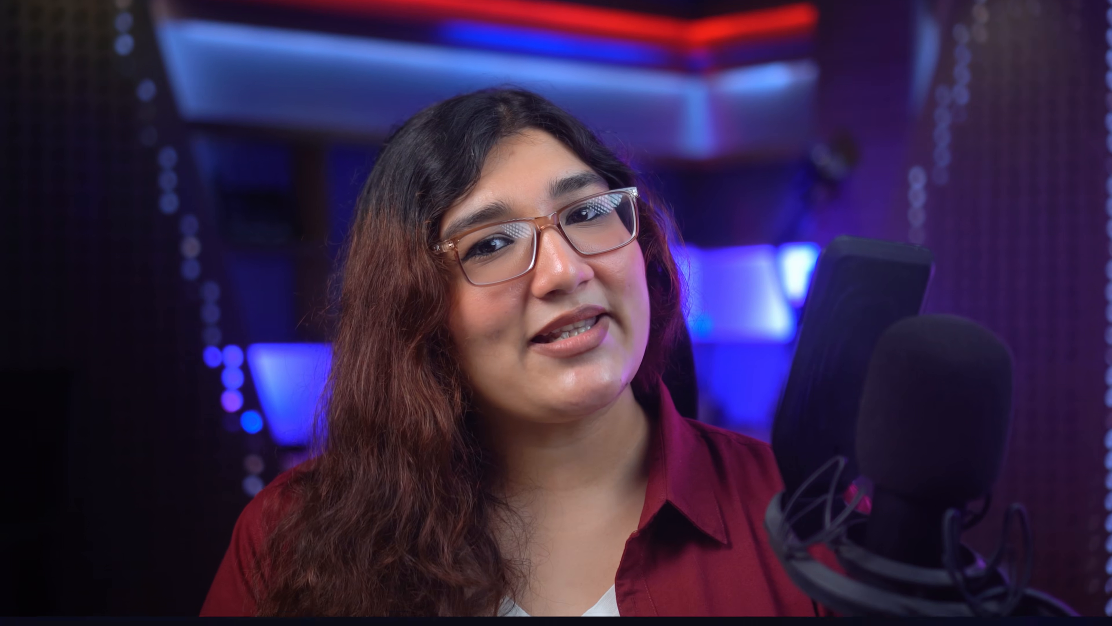